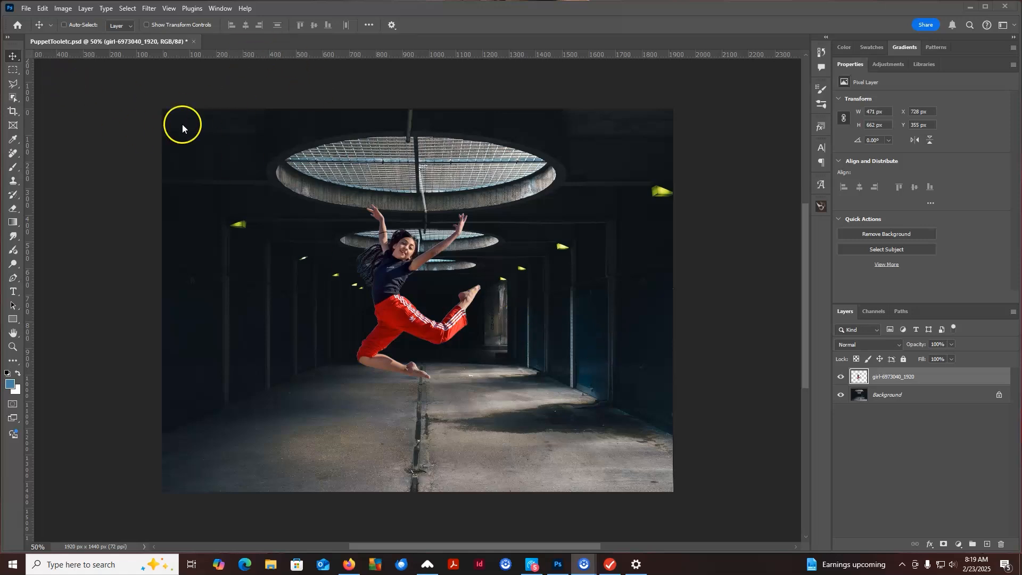
Step: Free Transform the girl layer to about 98.38% scale with about 0.73° rotation, and apply the transformation
click(41, 8)
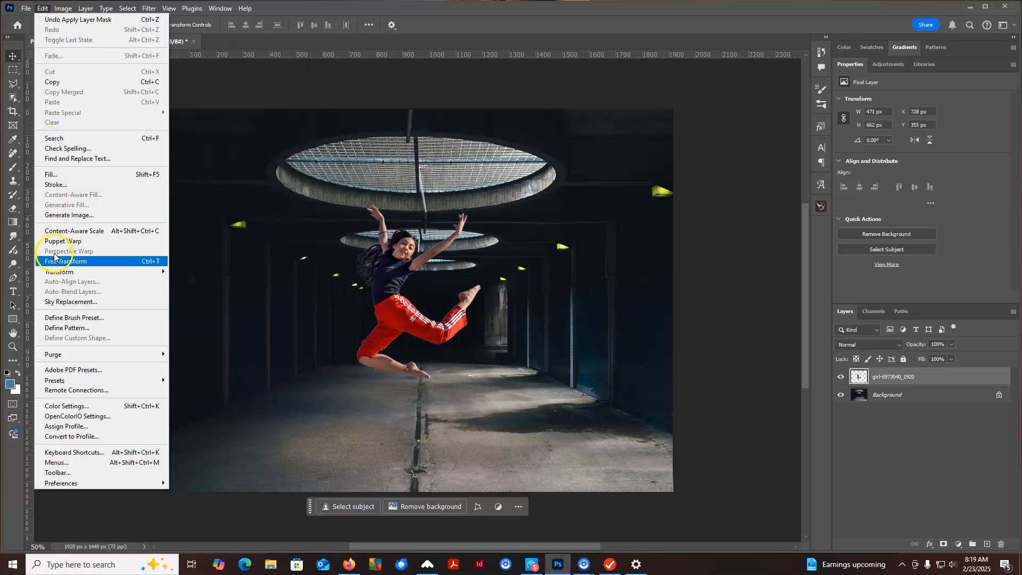
click(69, 274)
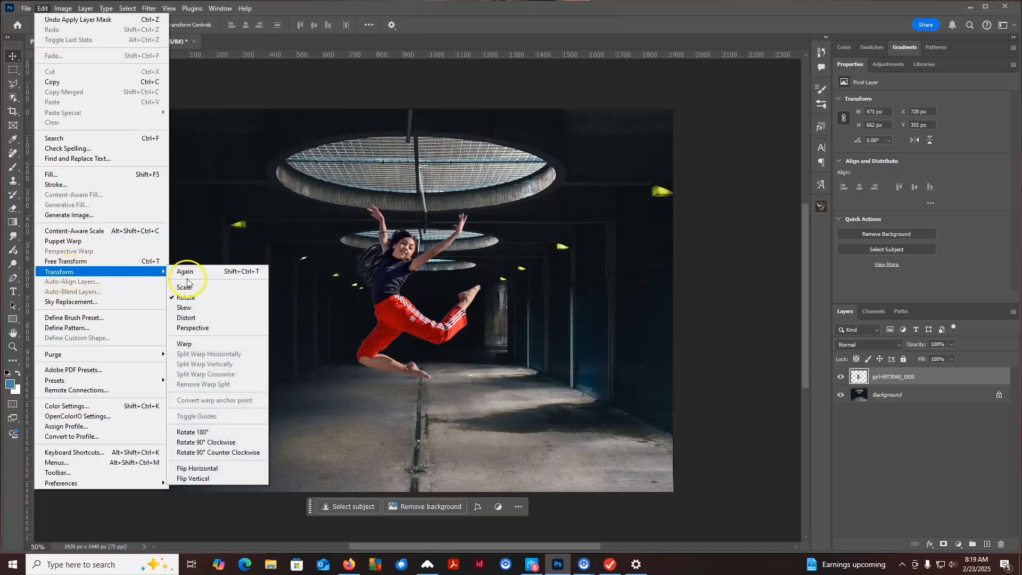
click(79, 262)
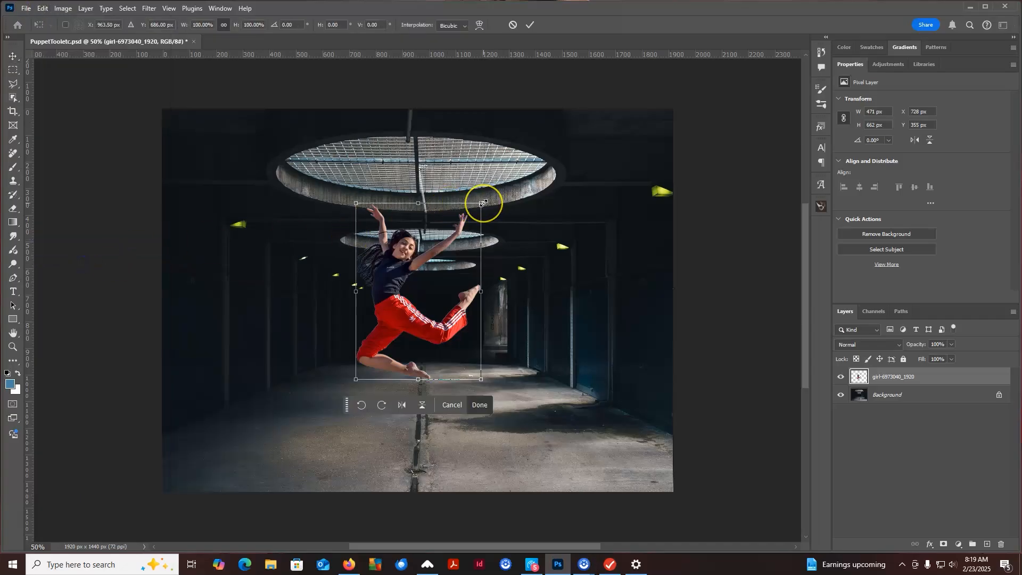
mouse_move(483, 202)
mouse_down()
mouse_move(476, 183)
mouse_move(482, 204)
mouse_move(490, 200)
mouse_move(483, 209)
mouse_up()
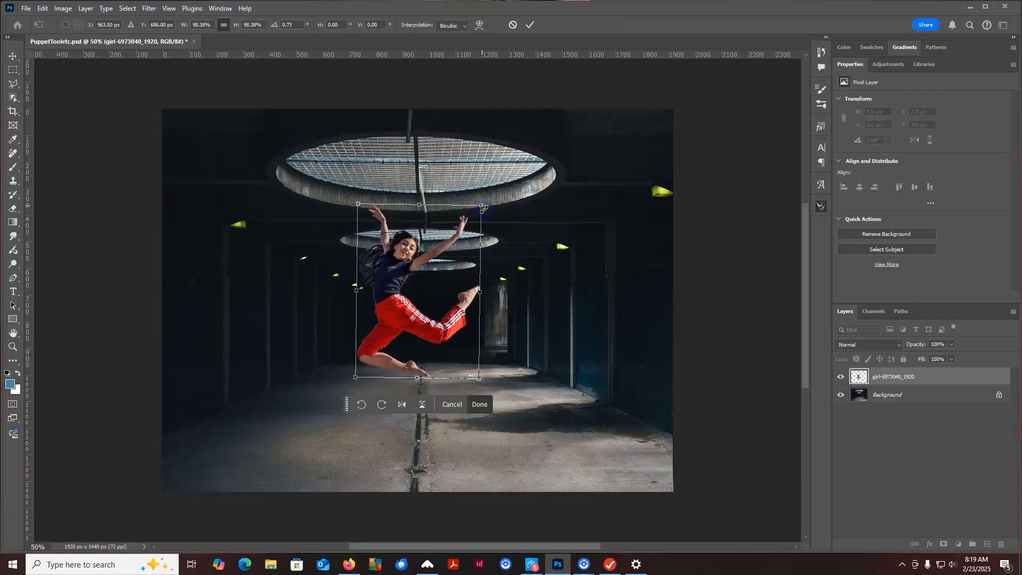
click(43, 8)
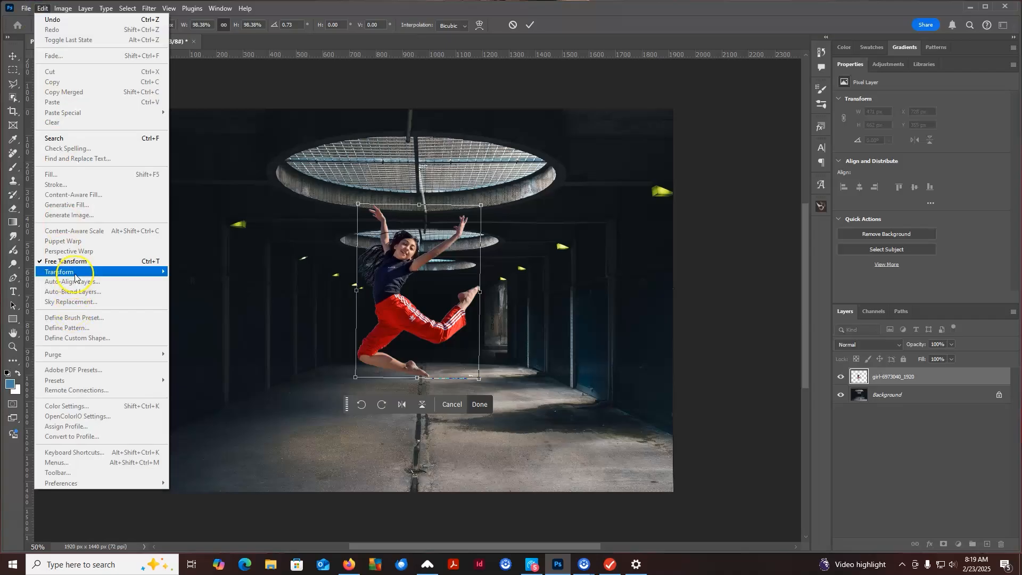
mouse_move(93, 272)
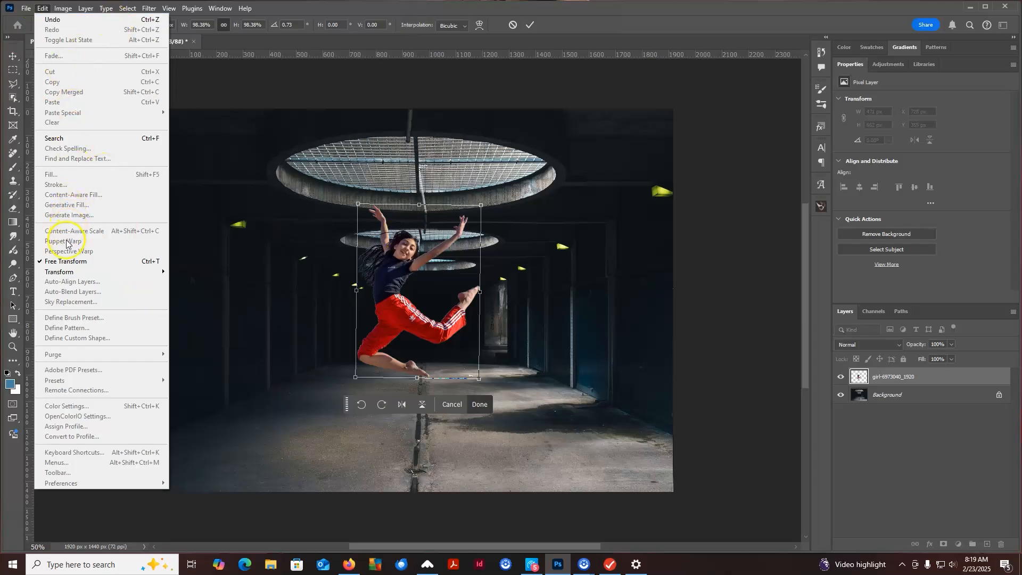
click(14, 54)
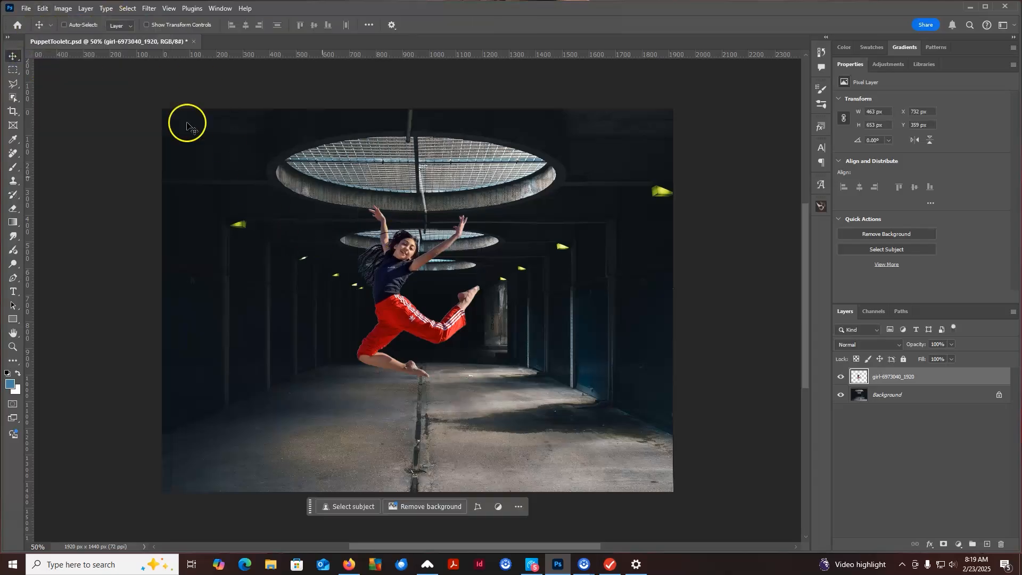
Step: Start Puppet Warp on the girl layer and place pins on both wrists and both shoulders
click(42, 8)
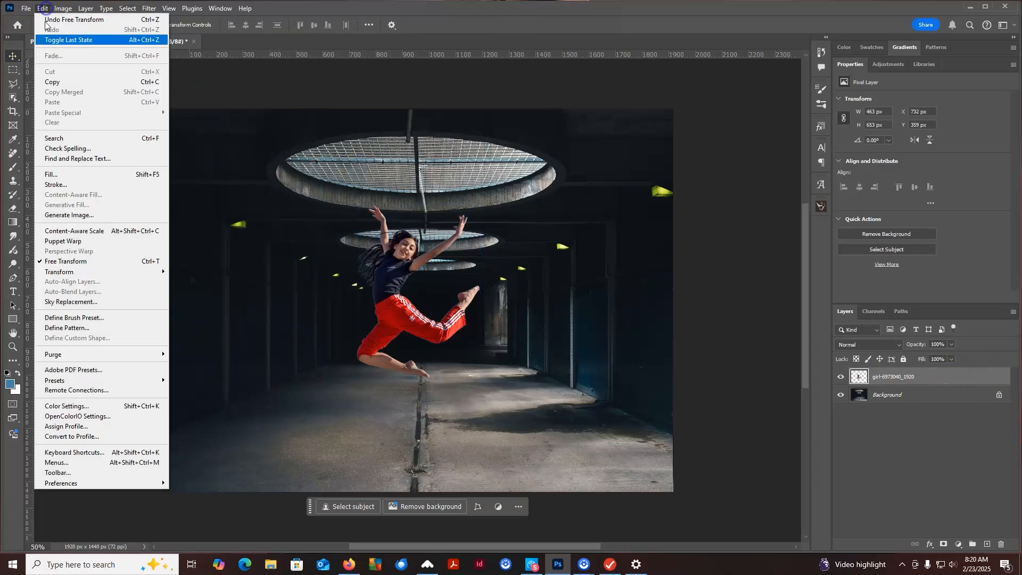
click(77, 245)
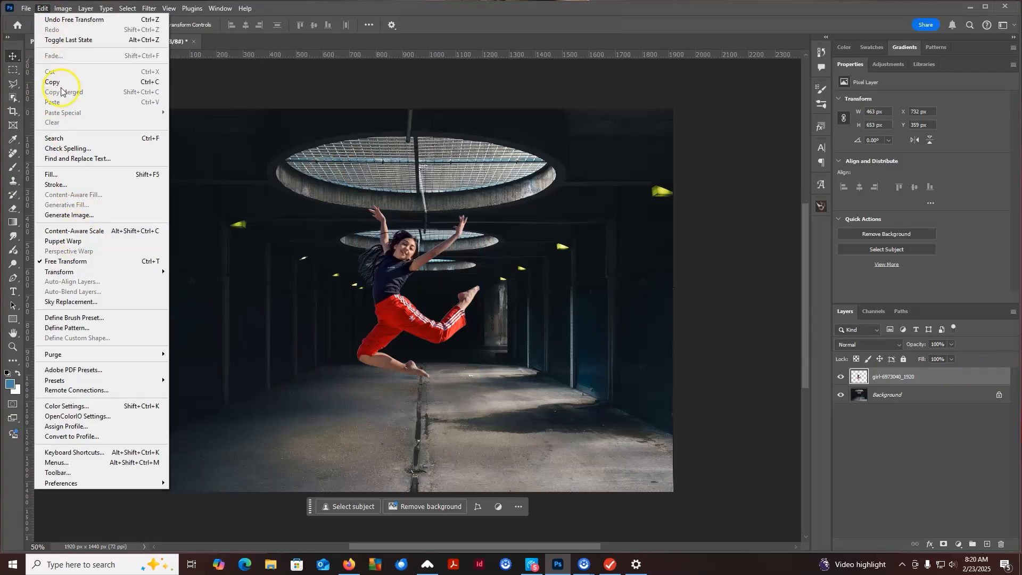
click(79, 241)
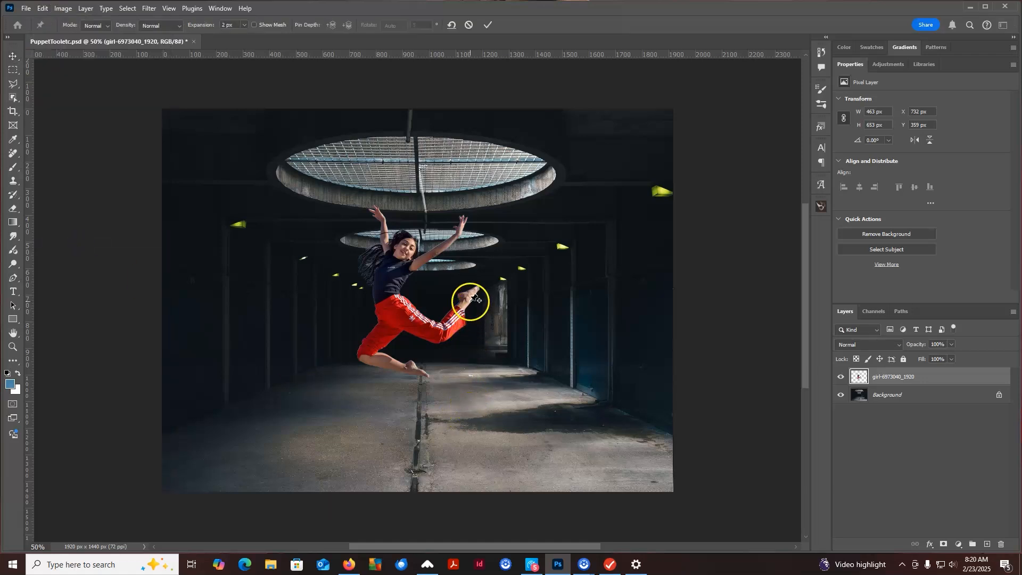
key(ctrl+plus)
key(ctrl+plus)
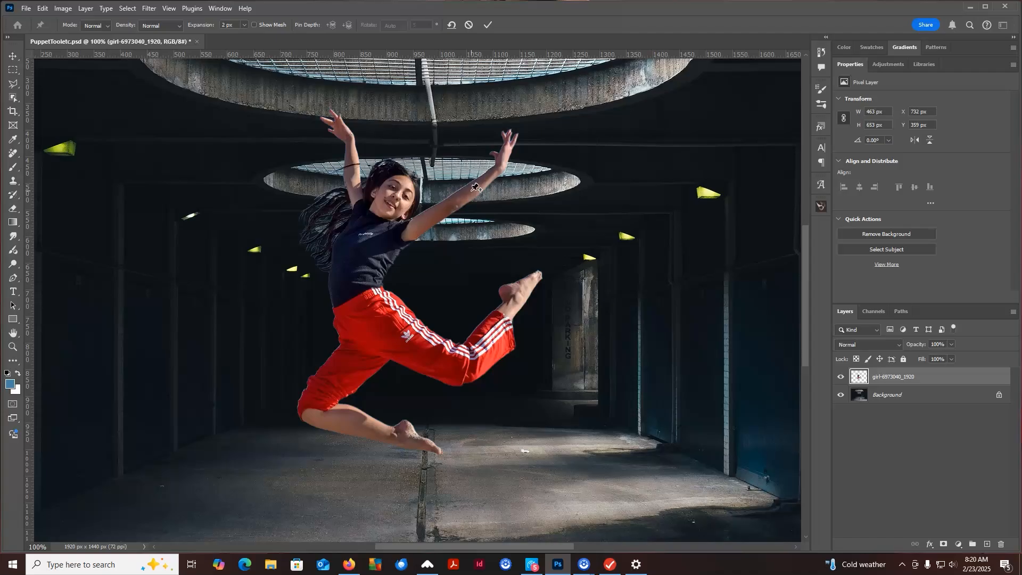
click(501, 167)
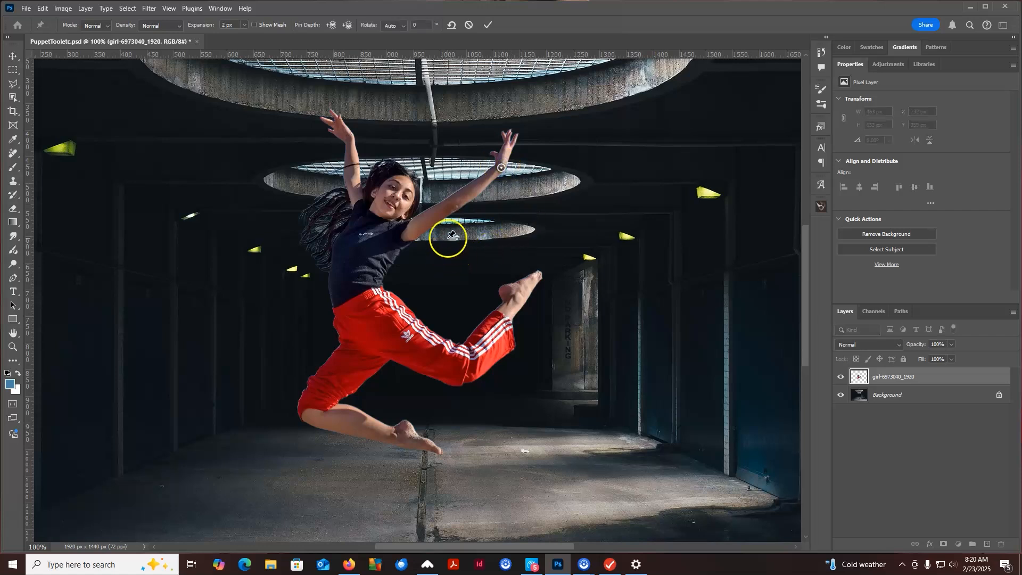
click(400, 235)
click(361, 208)
click(348, 137)
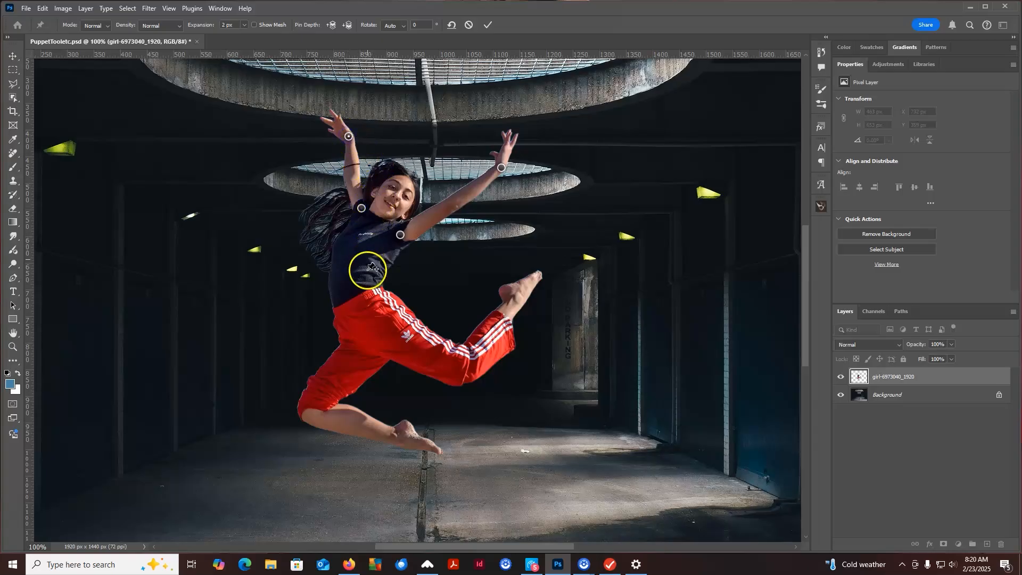
Step: Add Puppet Warp pins at the girl's waist and on the hip or thigh, knee and foot of each leg
click(356, 286)
click(392, 322)
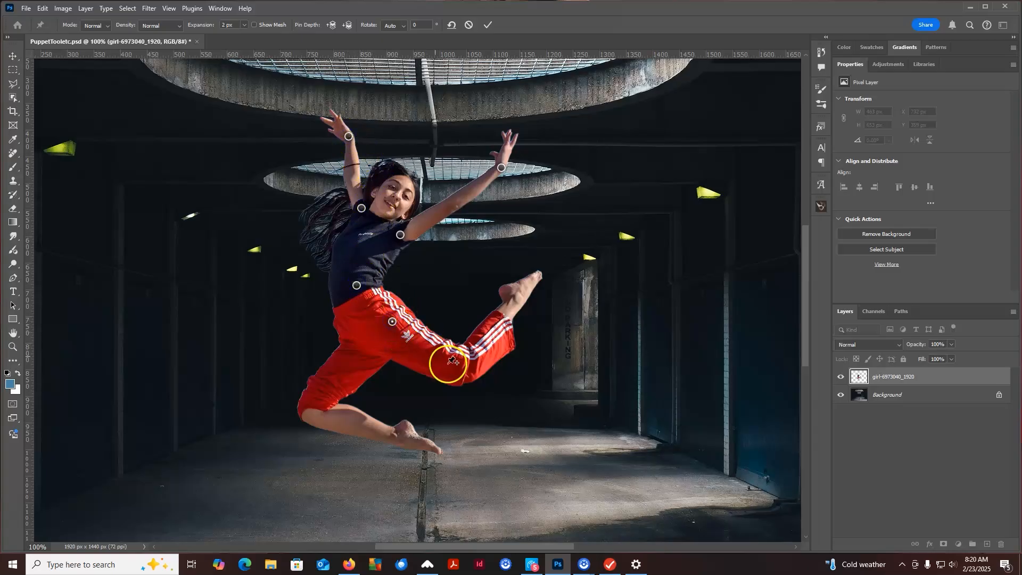
click(470, 366)
click(523, 291)
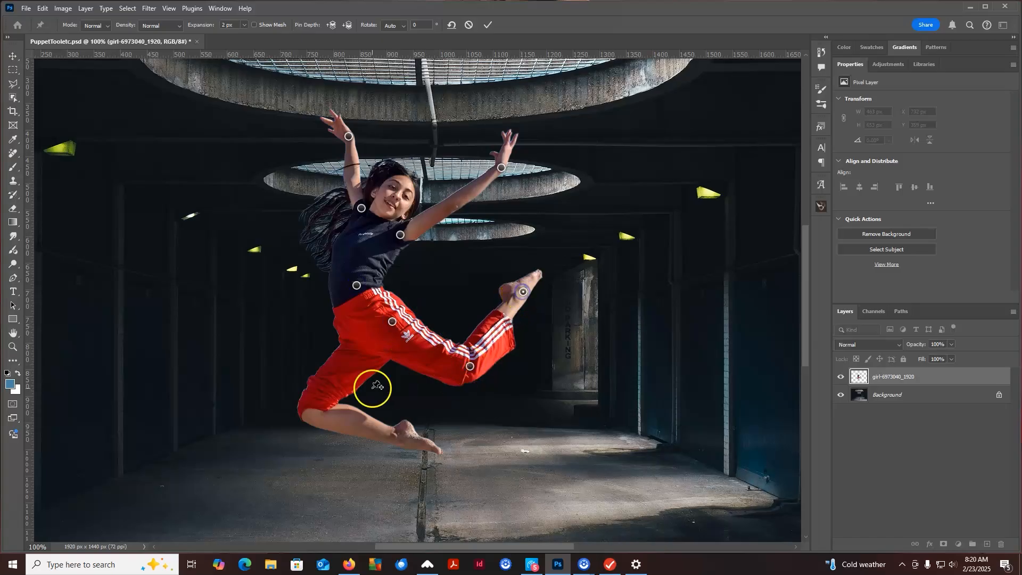
click(358, 351)
click(318, 409)
click(416, 443)
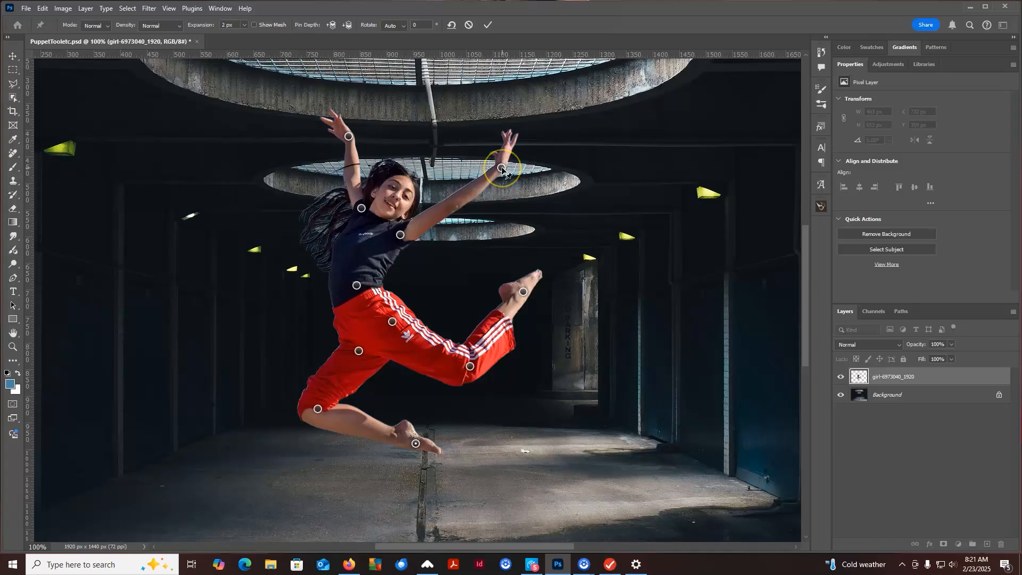
Step: Bend the outstretched arm in toward the girl's head and swing the raised leg down so its foot reaches toward the floor
drag(502, 169, 454, 156)
drag(402, 235, 359, 211)
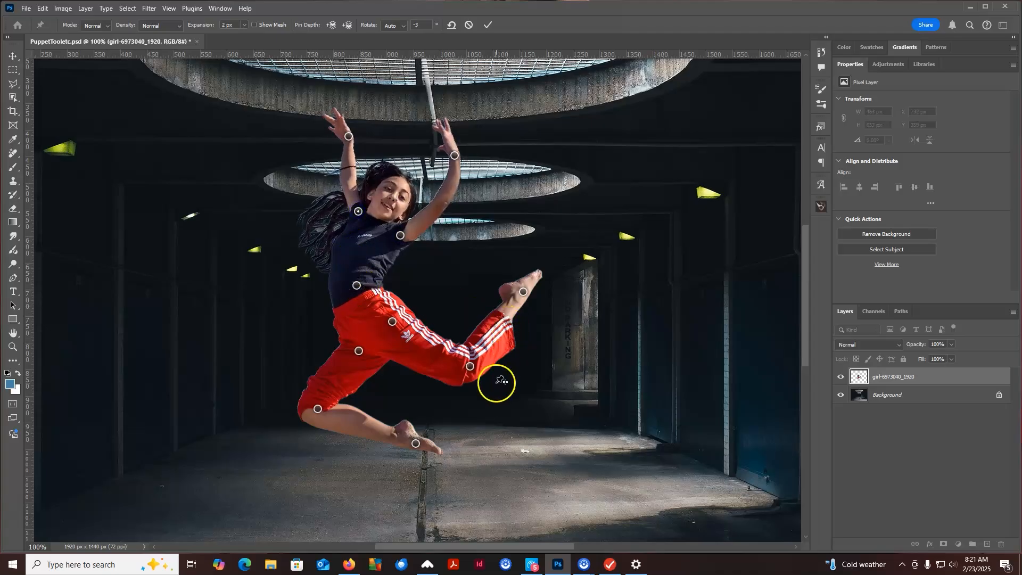
drag(470, 364, 429, 383)
click(523, 292)
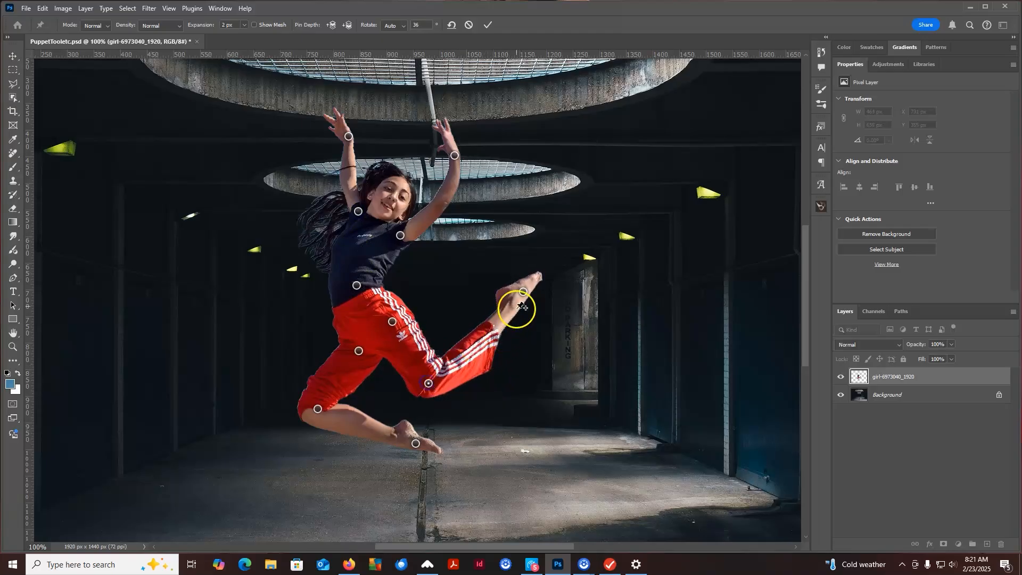
drag(523, 292, 485, 513)
drag(428, 383, 399, 394)
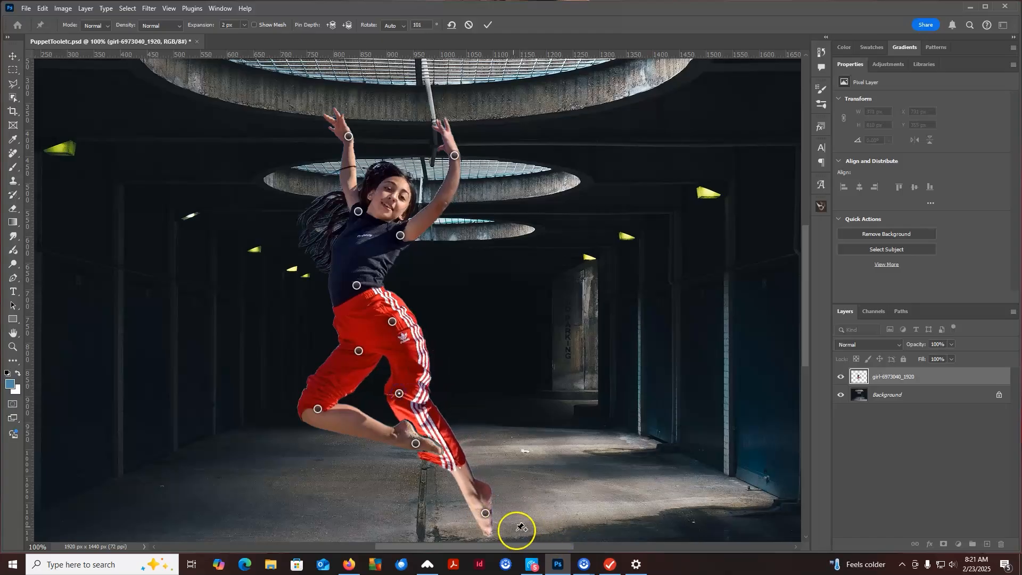
drag(486, 513, 487, 510)
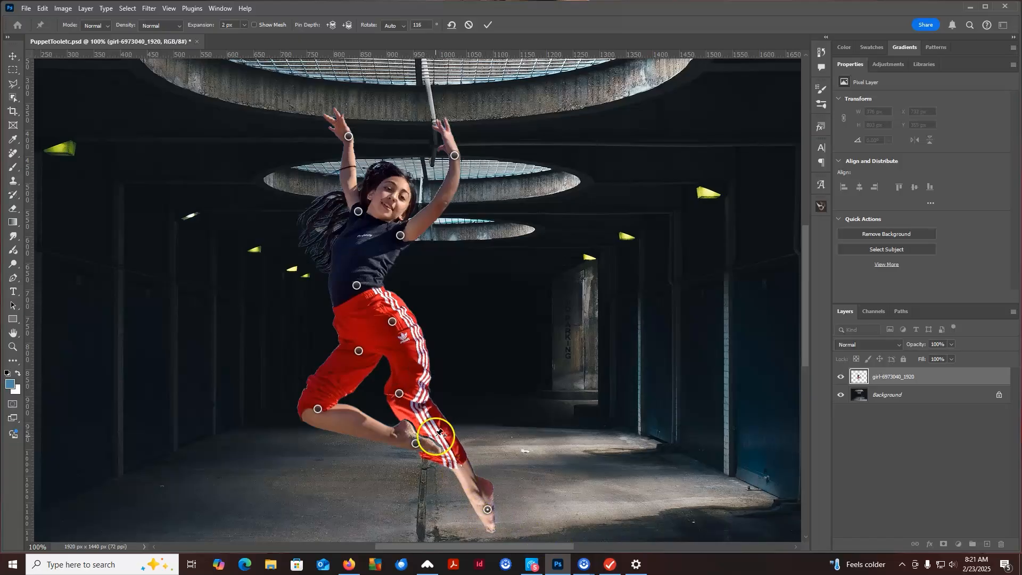
Step: Shift the bent leg's knee and foot pins toward the lowered leg and send that foot behind it using pin depth
click(417, 444)
drag(417, 444, 426, 436)
drag(318, 408, 335, 409)
click(427, 435)
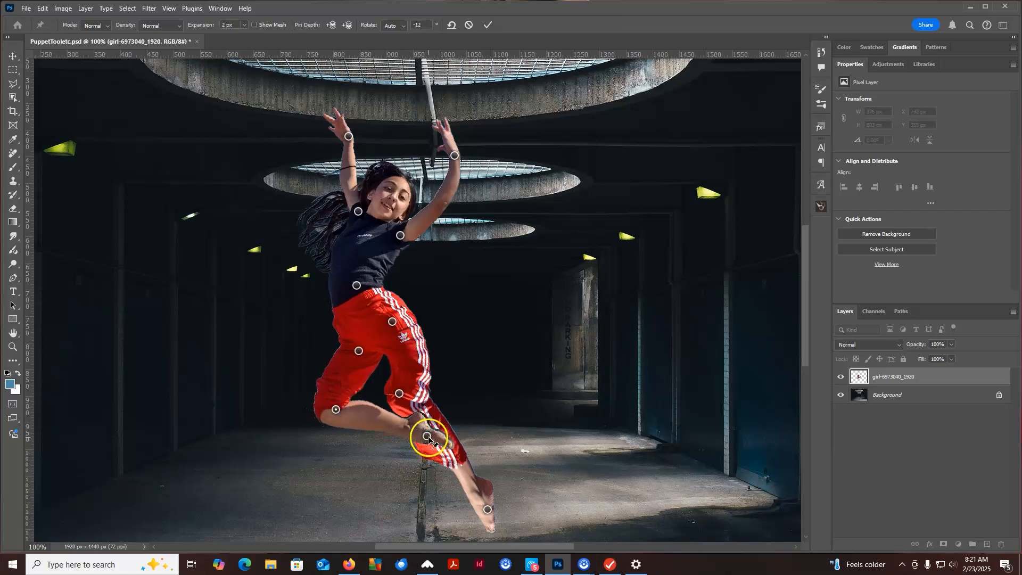
drag(428, 437, 432, 438)
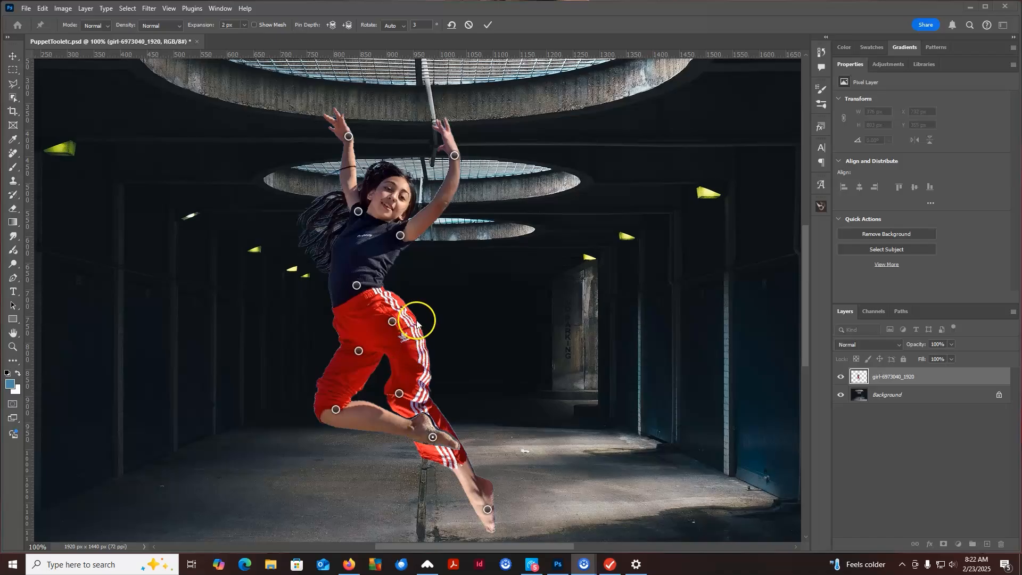
click(348, 26)
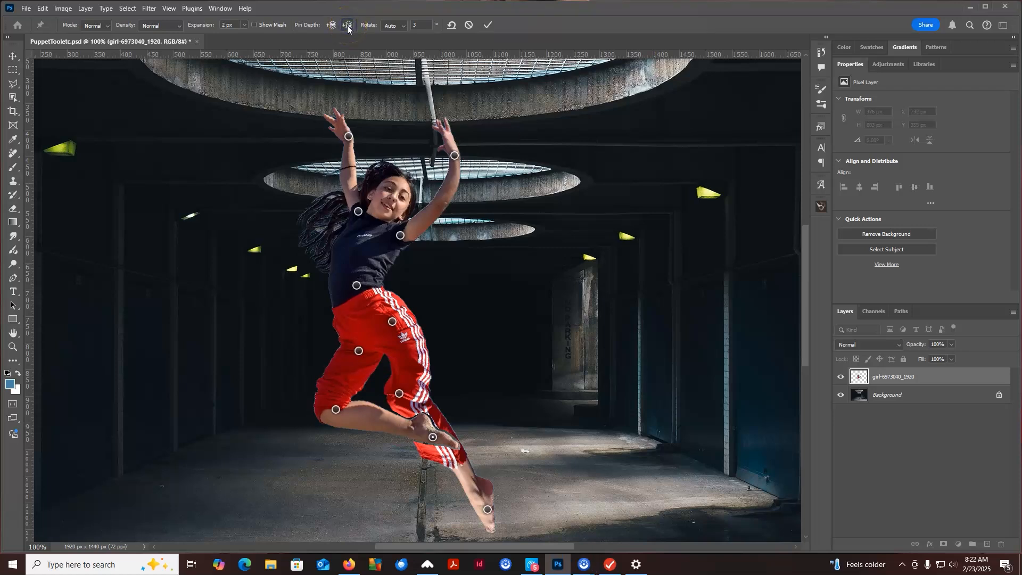
click(347, 26)
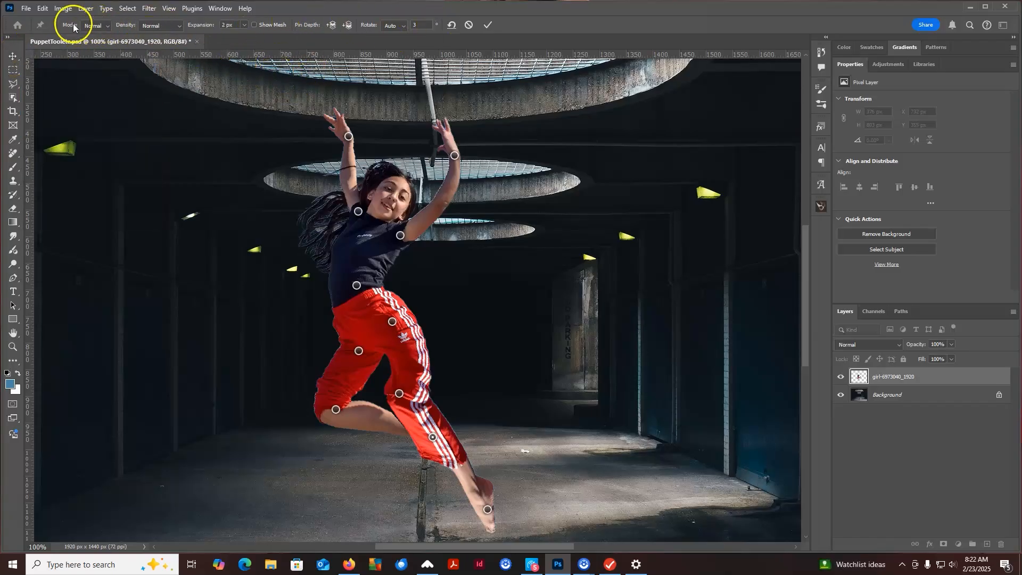
Step: Set the Puppet Warp mode to Rigid and move the bent arm's wrist pin slightly outward
click(106, 29)
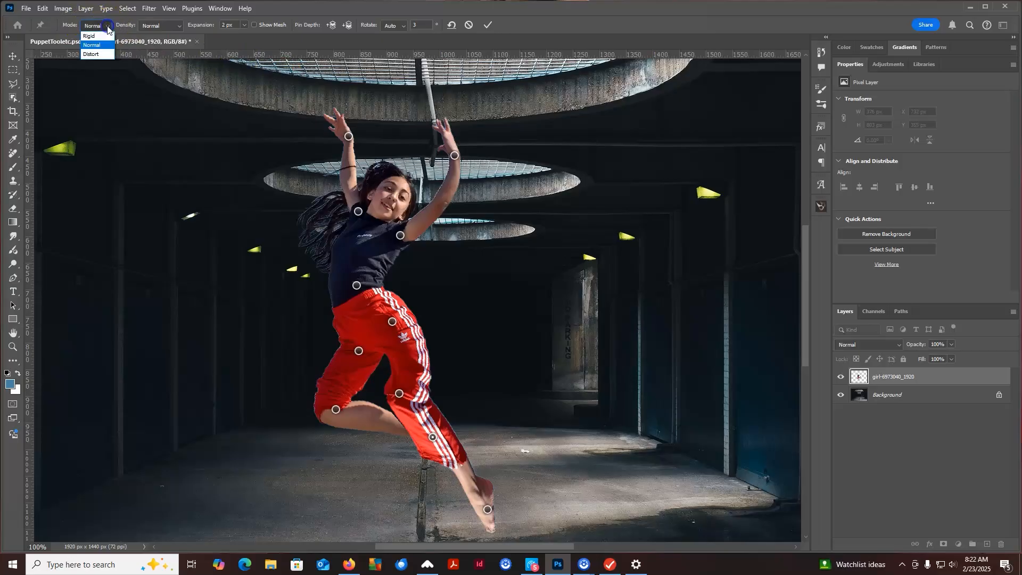
click(97, 37)
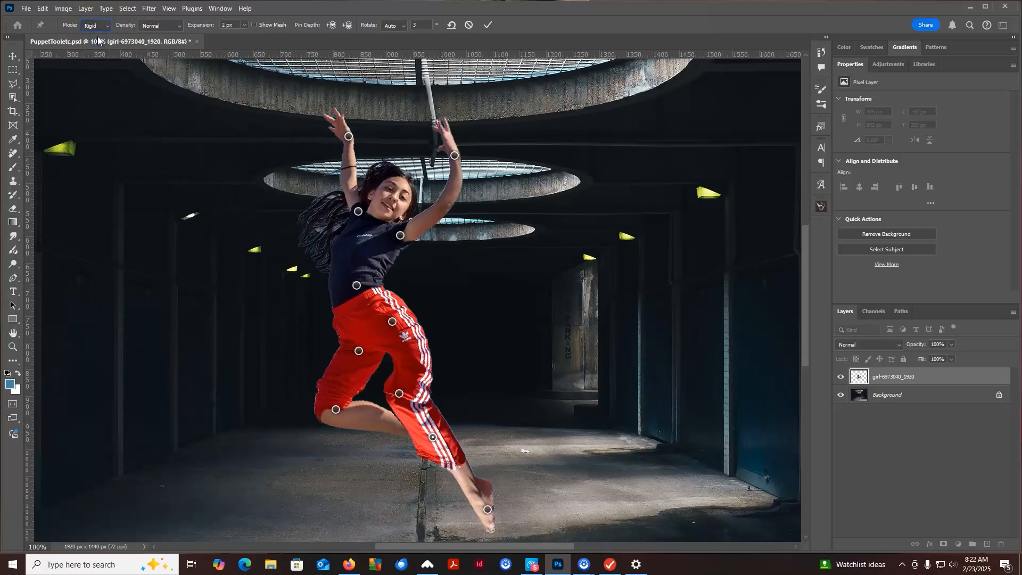
drag(455, 156, 475, 167)
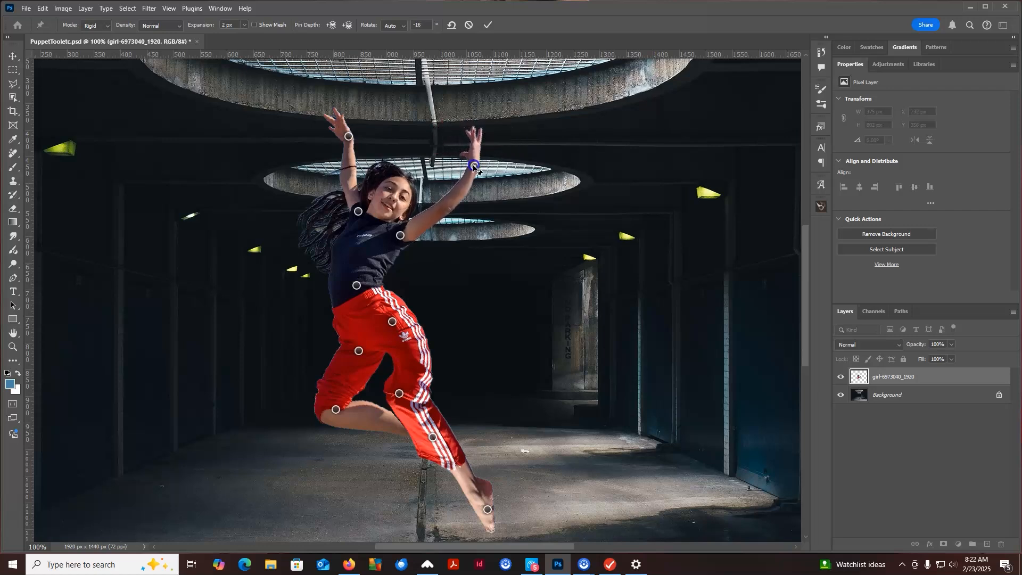
Step: Try the Distort warp mode and stretch the same arm far out from the body by its wrist pin
click(98, 25)
click(103, 53)
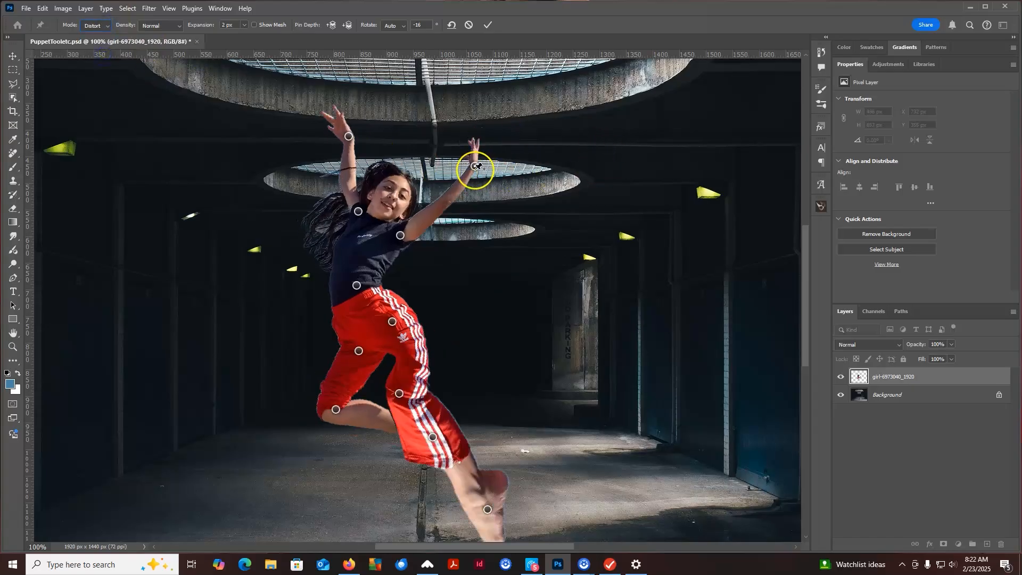
drag(493, 168, 644, 165)
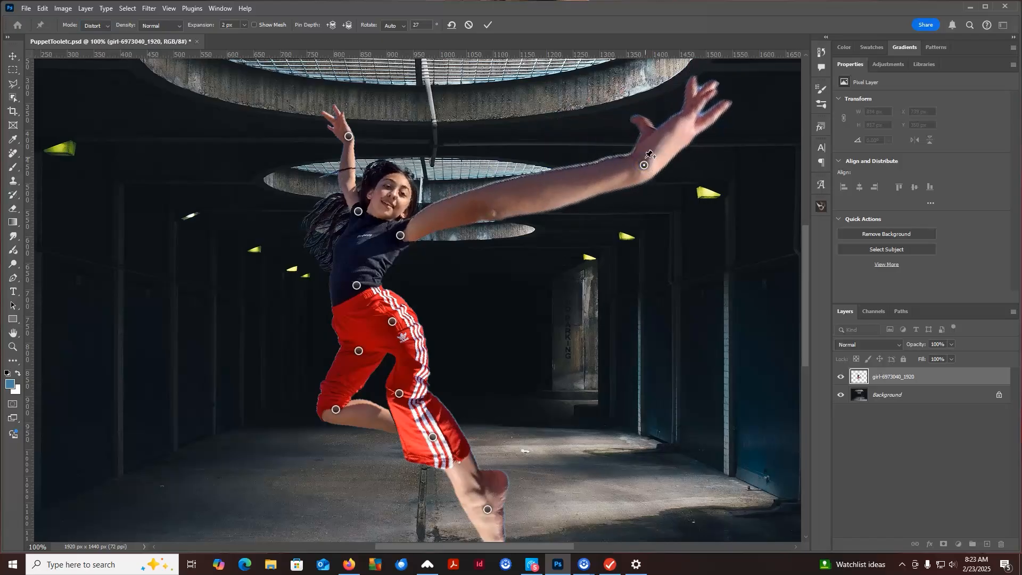
Step: Set the Puppet Warp mode to Rigid and bring the stretched arm's wrist in close to the girl's head
click(106, 28)
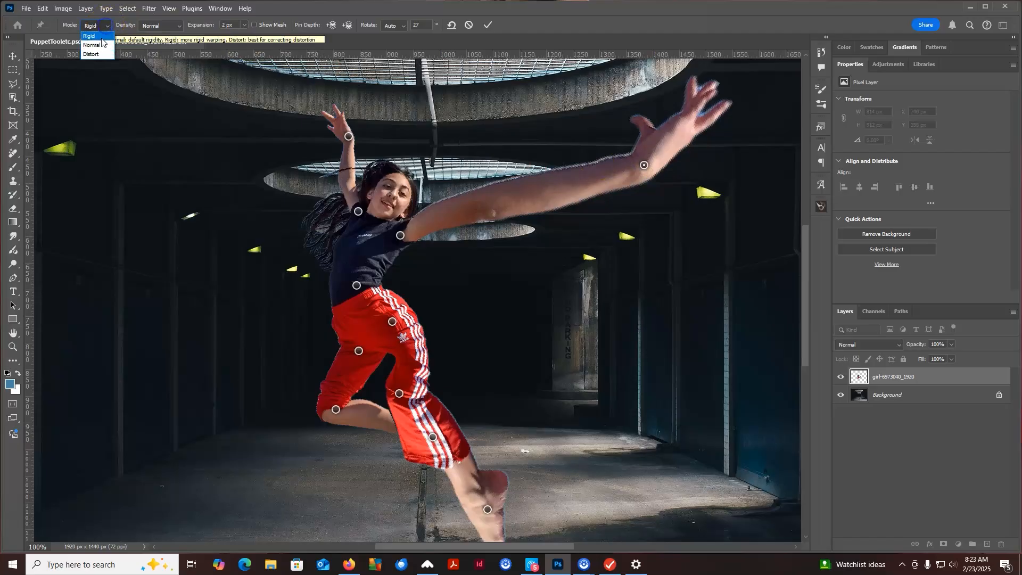
click(105, 40)
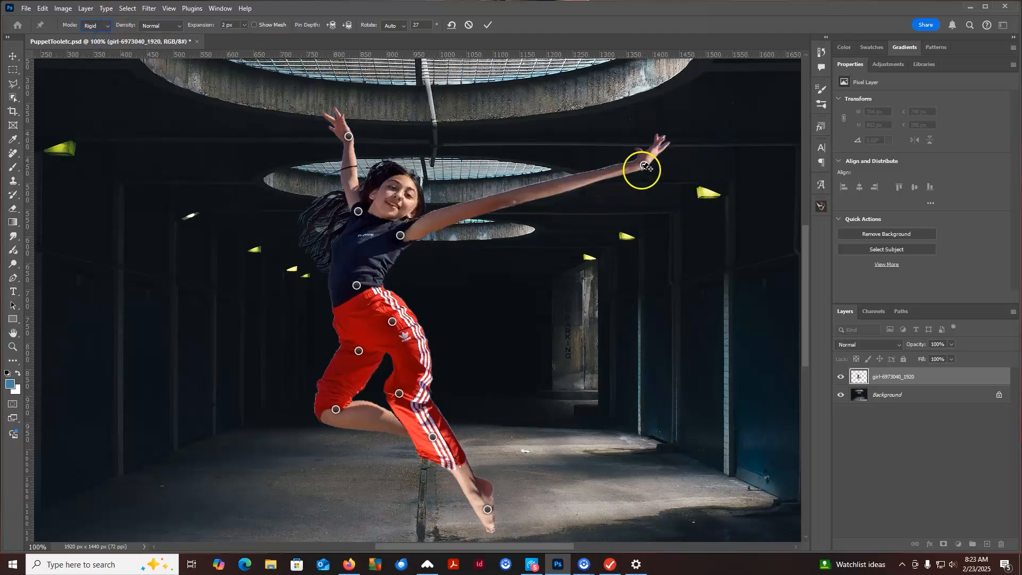
drag(643, 167, 453, 158)
Step: Nudge the pins on the hip, rear thigh and lowered leg's knee slightly to the left to reshape the hips
drag(398, 322, 392, 329)
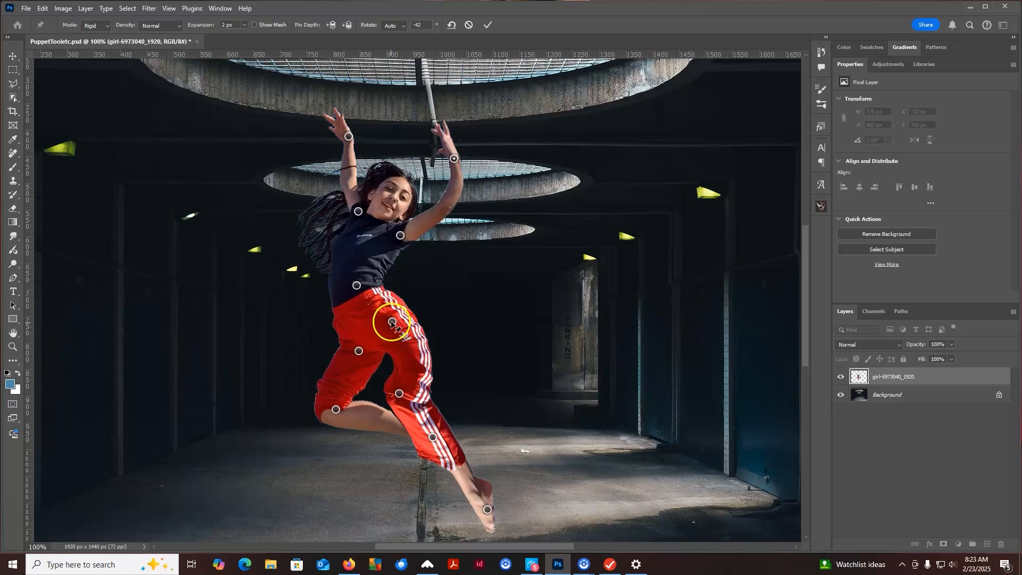
drag(392, 328, 354, 347)
click(399, 393)
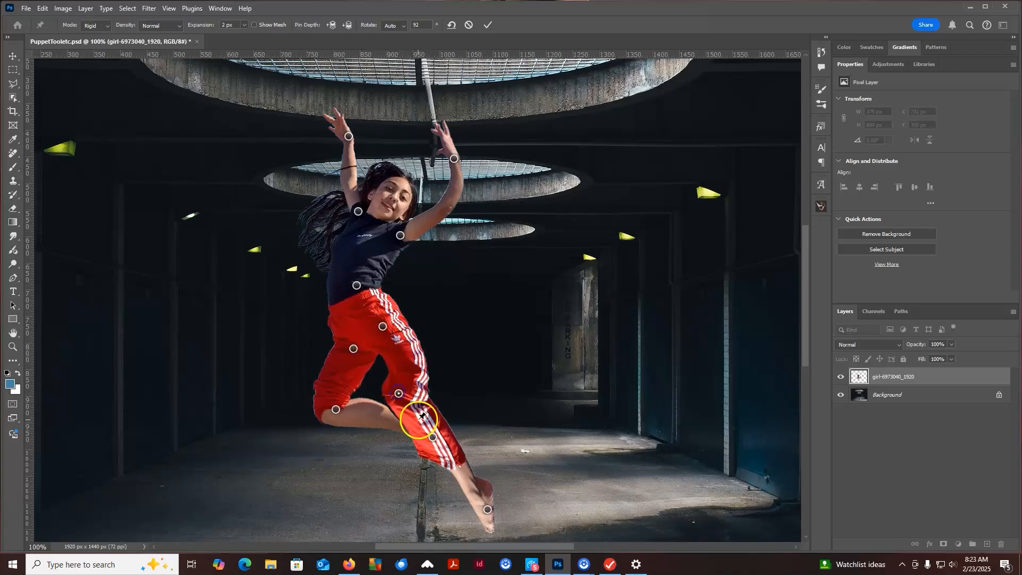
Step: Move the lowered leg's shin and foot pins inward and up to shorten the leg, and add a pin on its thigh
drag(433, 437, 429, 432)
click(485, 510)
drag(479, 511, 469, 490)
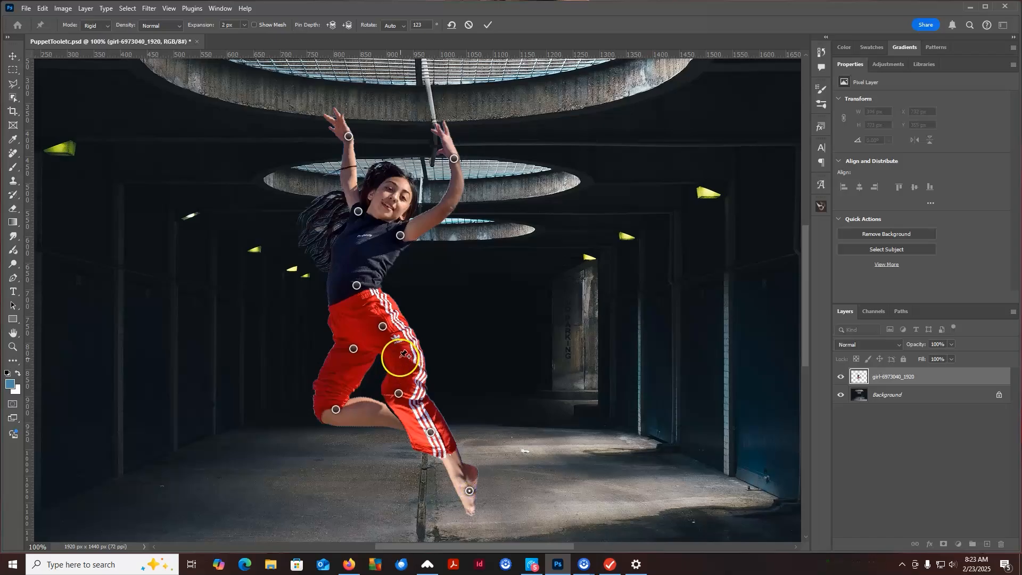
click(393, 360)
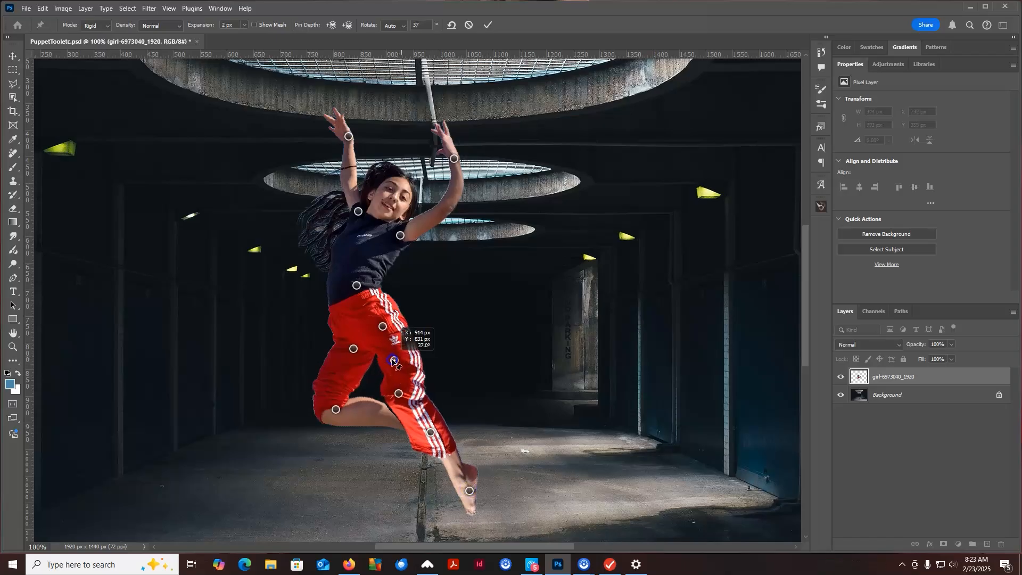
Step: Nudge the thigh and knee pins of the lowered leg and display the warp mesh over the girl
drag(392, 360, 401, 395)
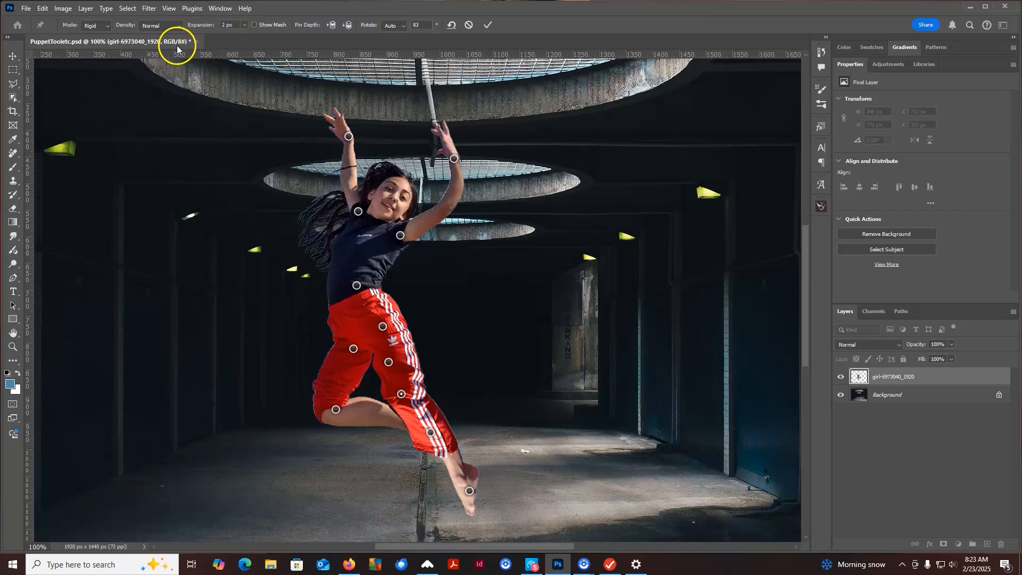
click(254, 25)
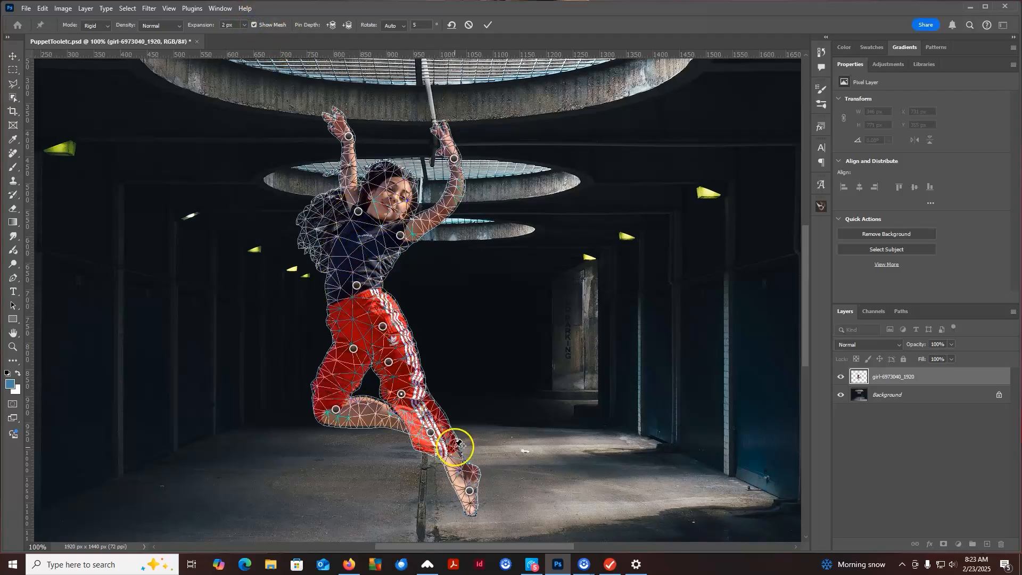
click(473, 370)
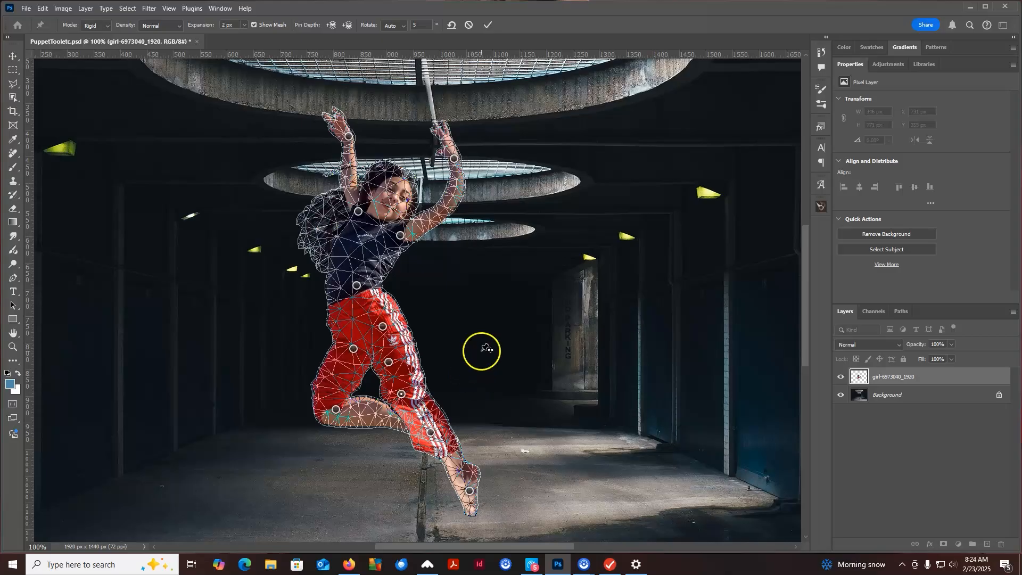
Step: Set the Puppet Warp mesh expansion to 1 px and hide the mesh
click(245, 25)
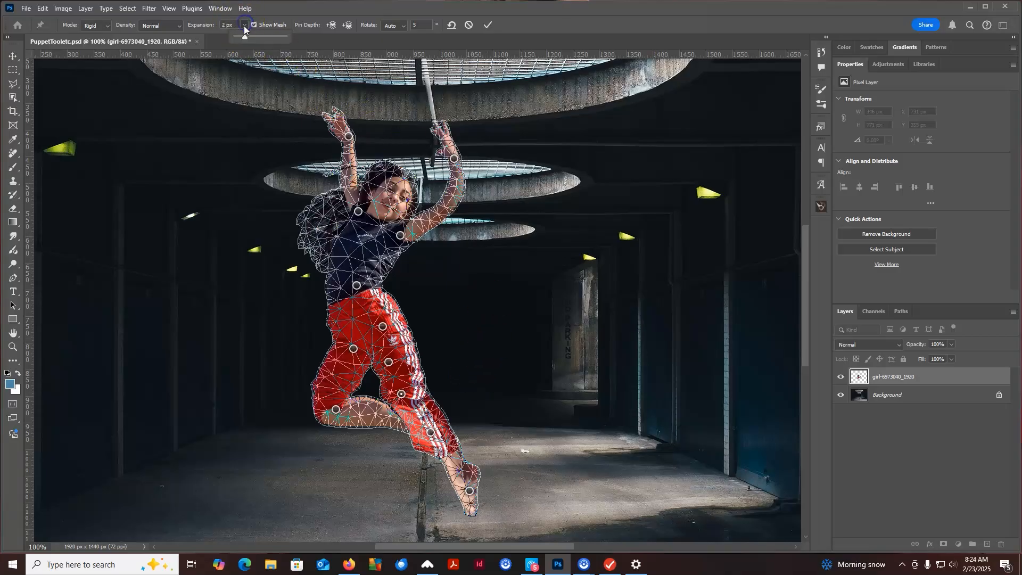
drag(245, 34, 244, 38)
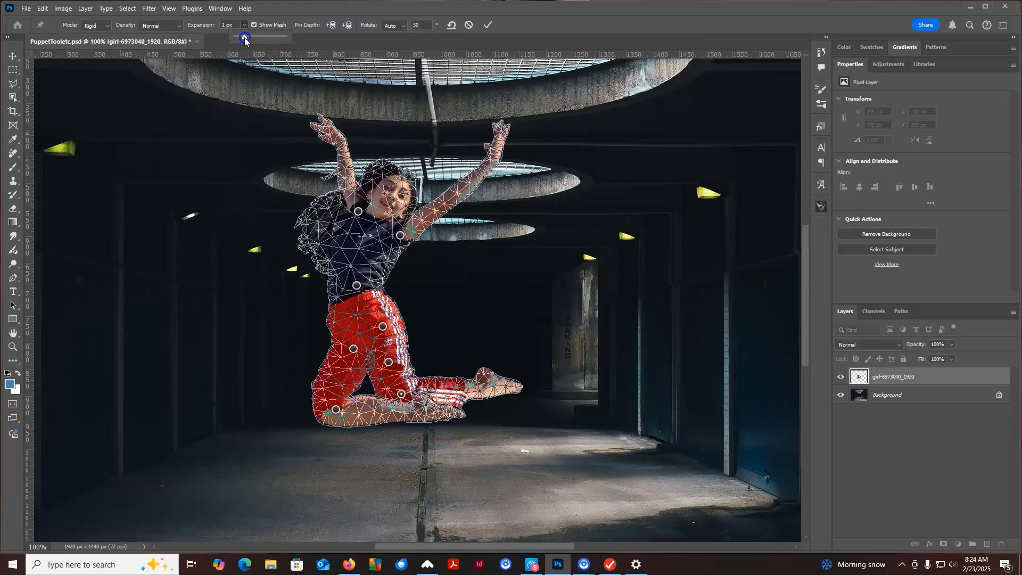
click(283, 17)
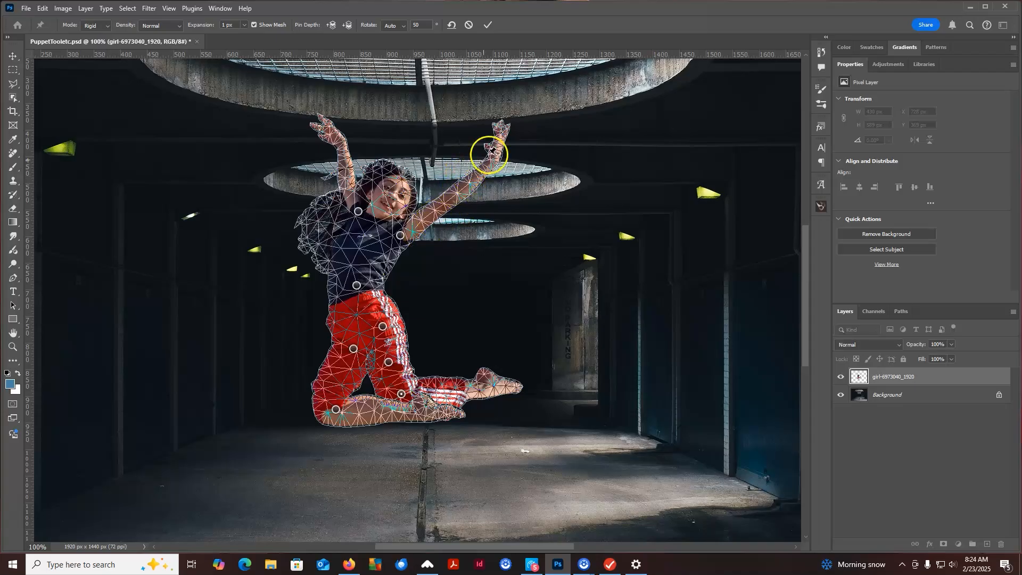
click(256, 25)
Step: Add pins on the outstretched arm's wrist and the front leg's ankle, and pull the ankle down so the leg hangs below the knee
click(495, 154)
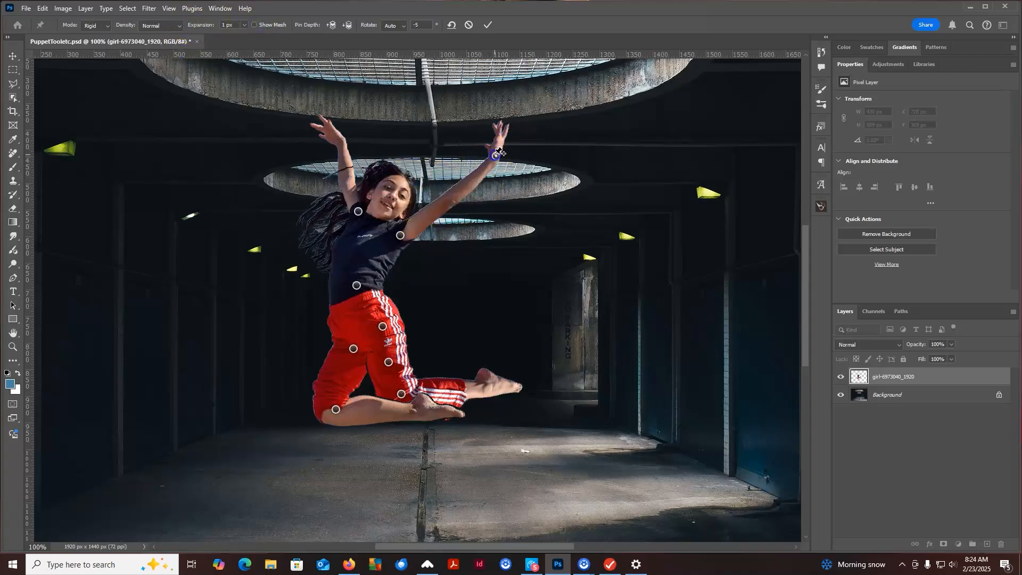
click(485, 391)
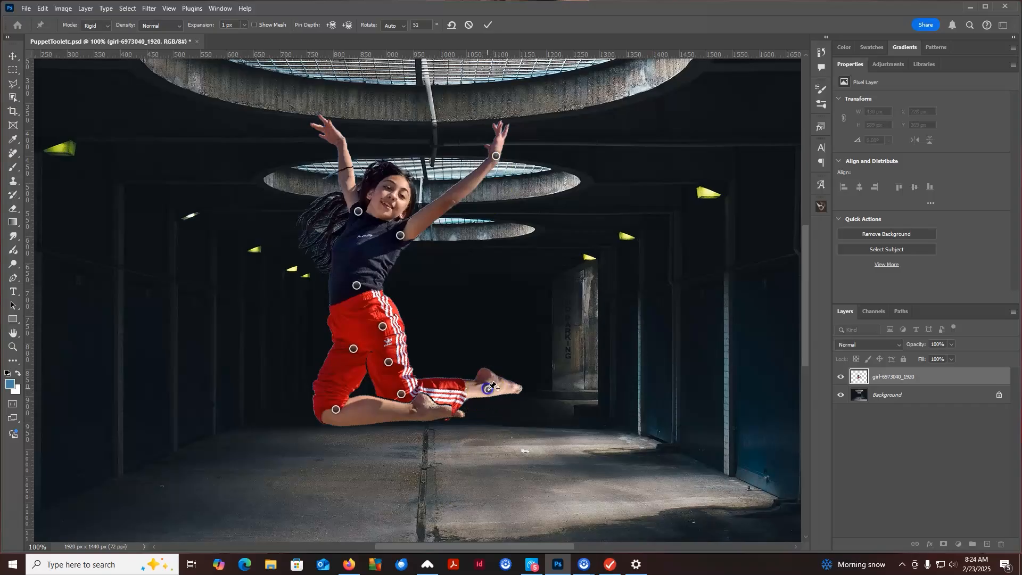
drag(482, 406, 432, 481)
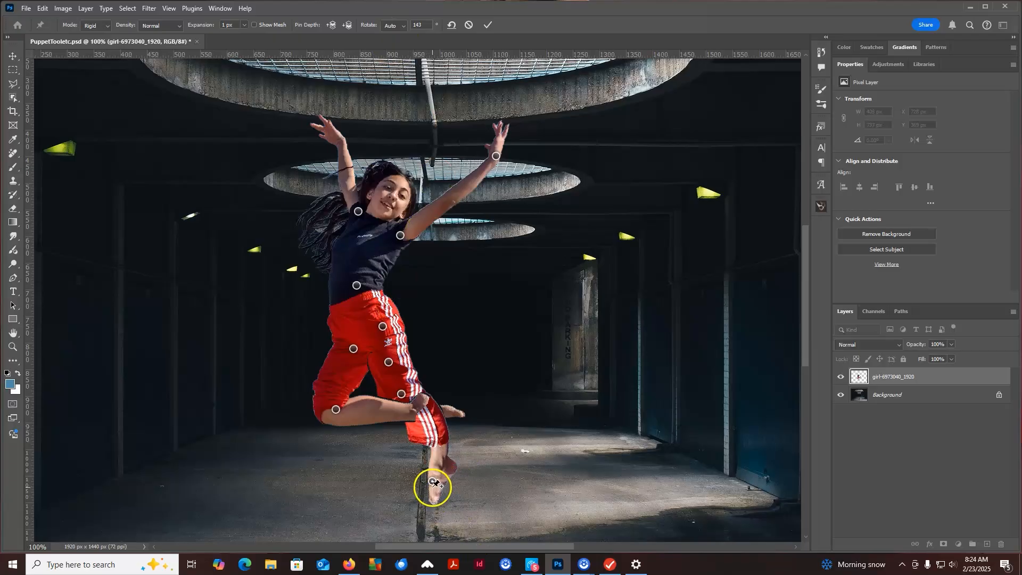
Step: Switch the lowered foot pin's rotation to Fixed and set it to 90 degrees
click(403, 24)
click(400, 45)
click(420, 26)
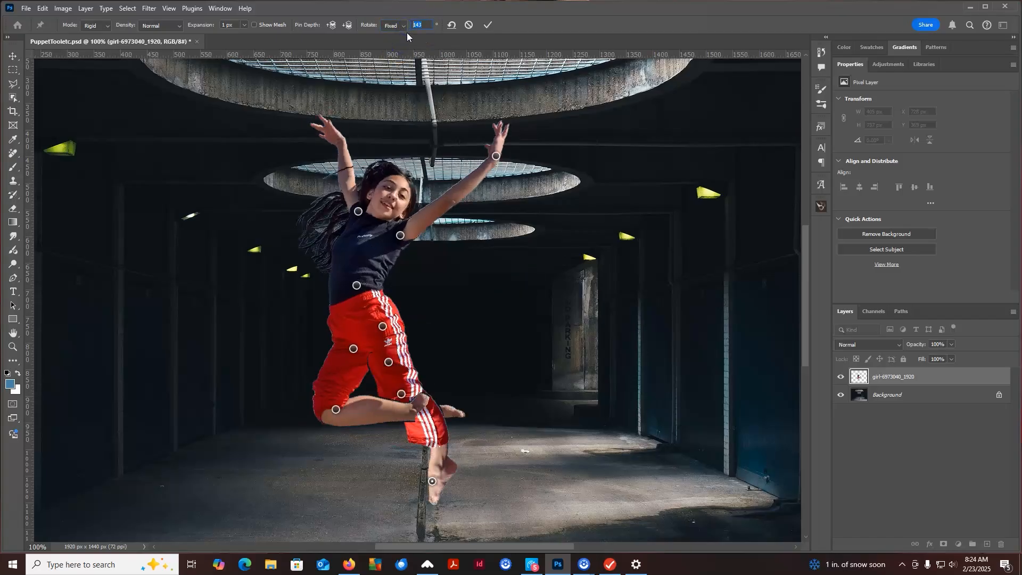
text(90)
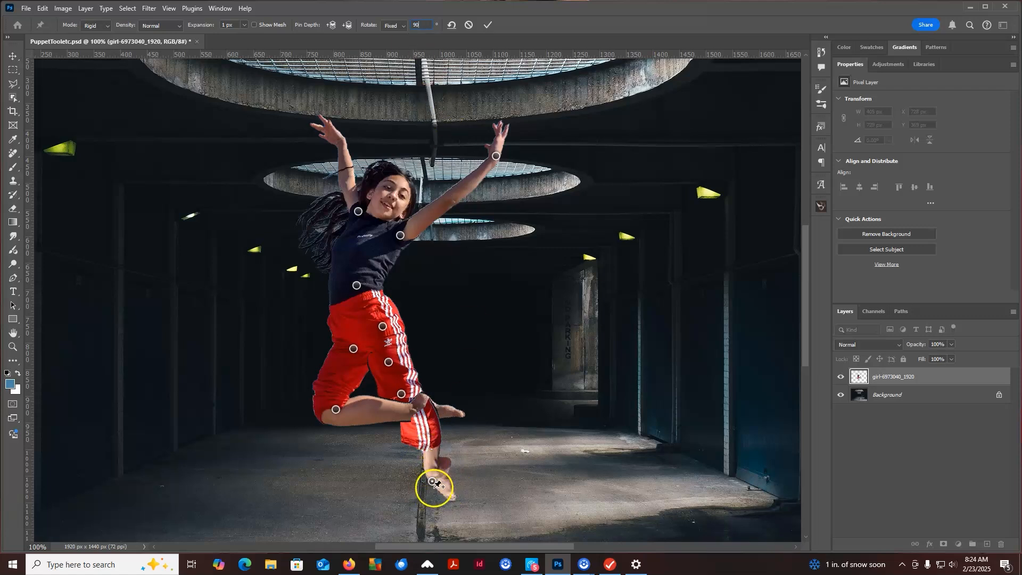
Step: Add a pin on the rear foot and lower its pin depth to place that leg behind the front one
drag(430, 400, 446, 414)
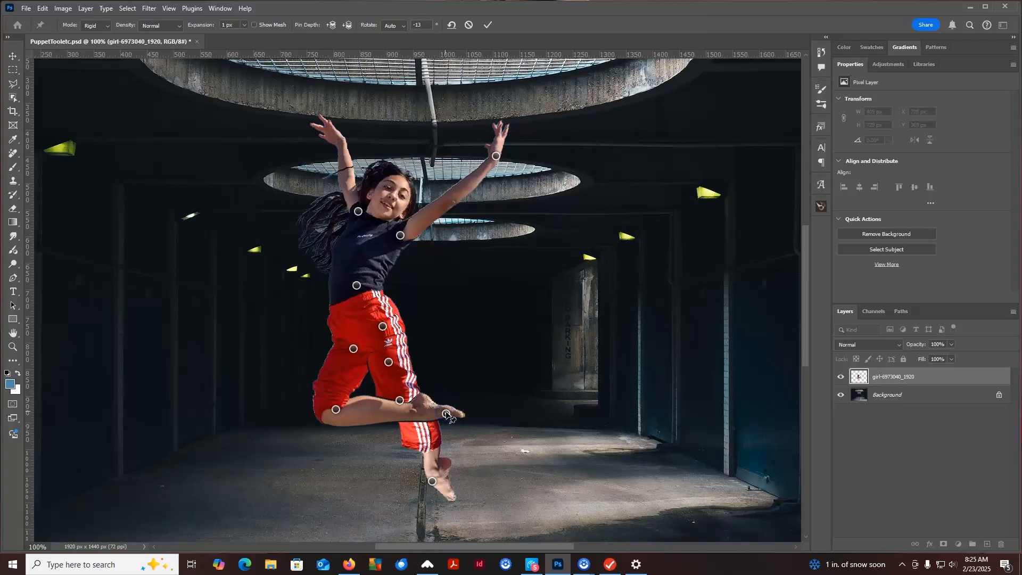
click(350, 24)
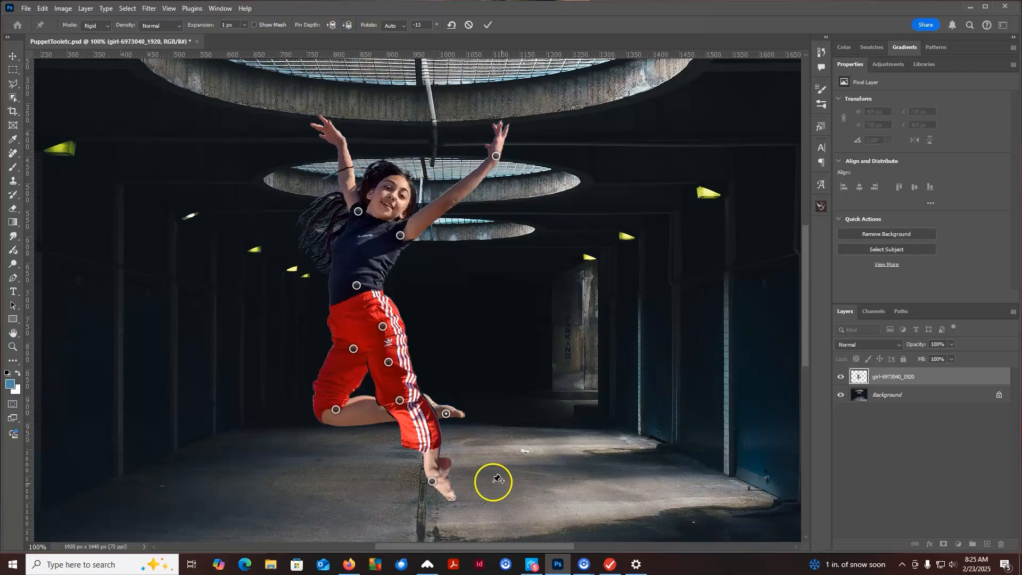
Step: Try fixed rotations of 100 and 150 degrees on the lowered foot's pin, settle on 120 degrees, and commit the Puppet Warp
drag(453, 489, 434, 487)
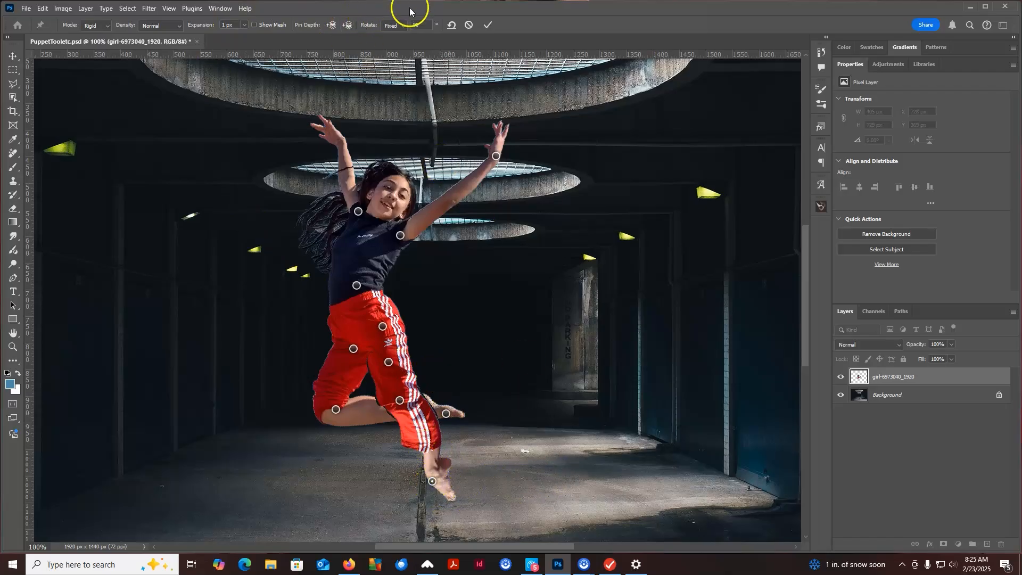
click(417, 25)
text(100)
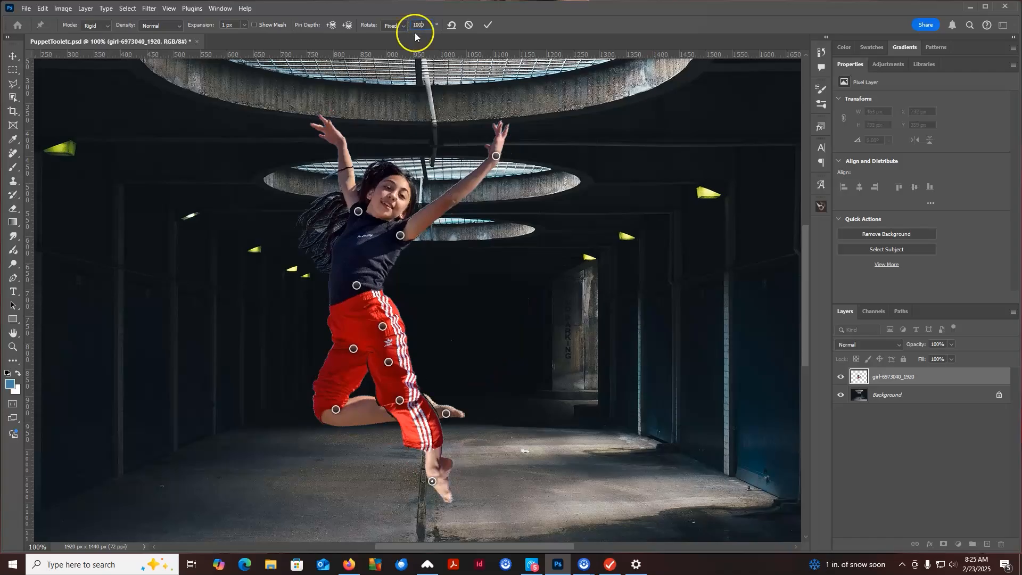
key(BackSpace)
drag(423, 24, 392, 21)
text(150)
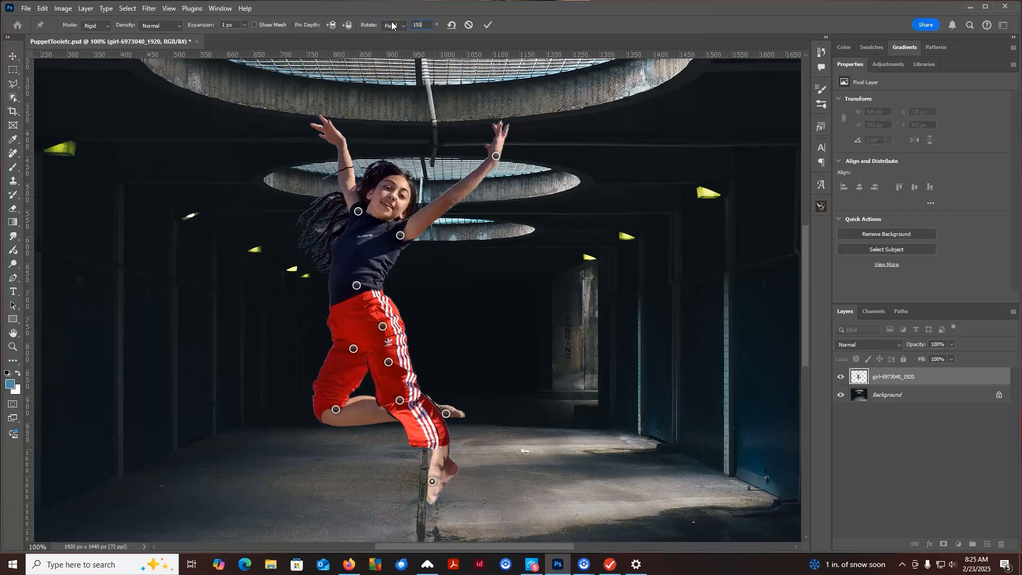
drag(423, 25, 397, 25)
text(20)
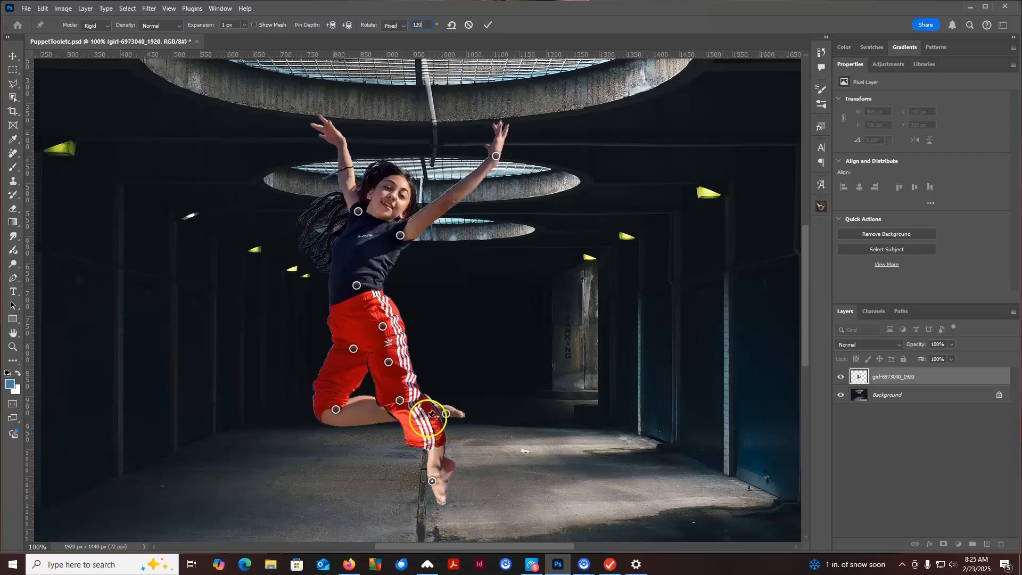
click(400, 403)
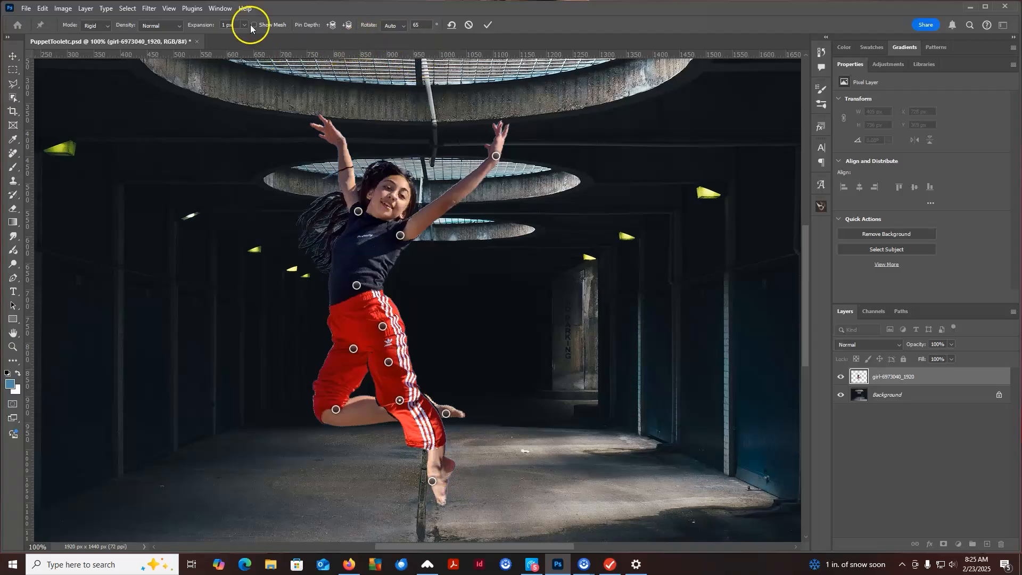
click(486, 27)
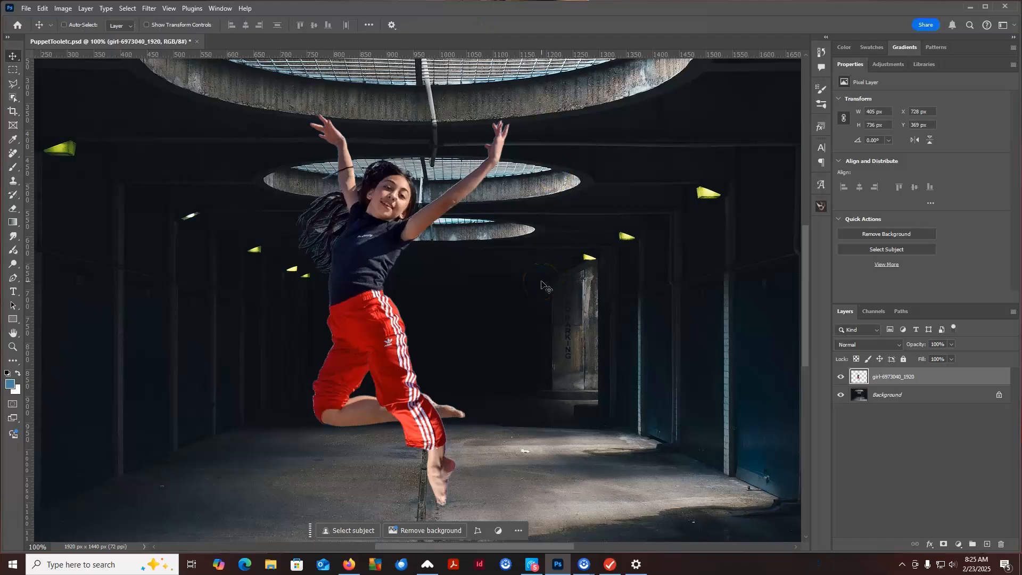
Step: Add a Drop Shadow layer style to the girl's layer, keeping the settings offered
key(ctrl+minus)
key(ctrl+minus)
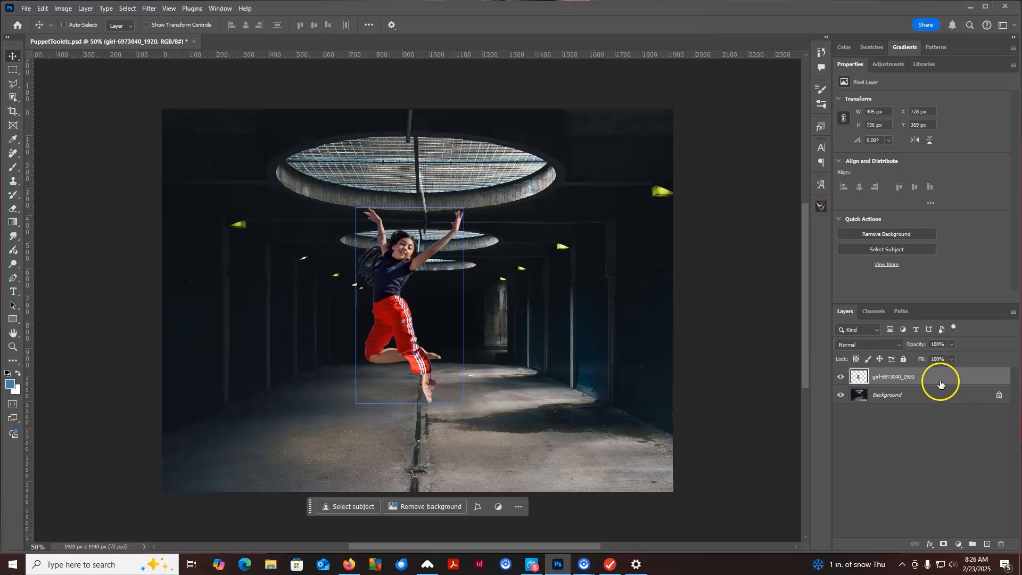
click(929, 544)
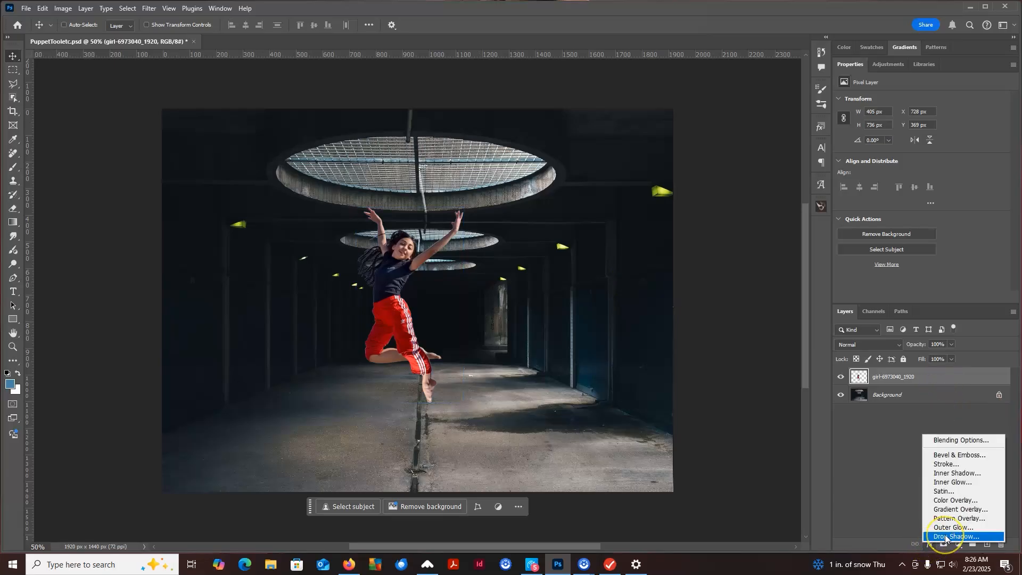
click(945, 537)
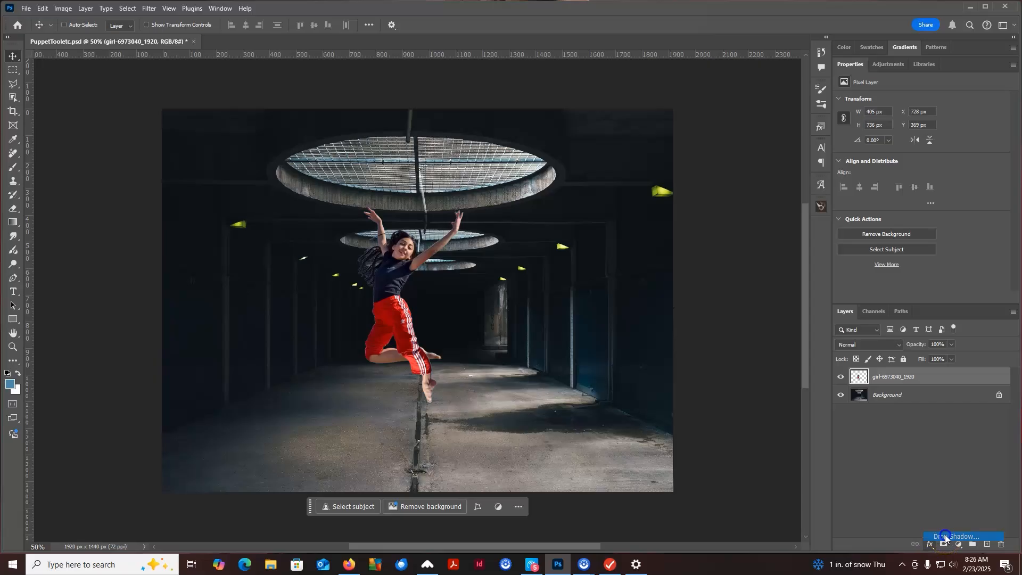
drag(814, 84, 683, 81)
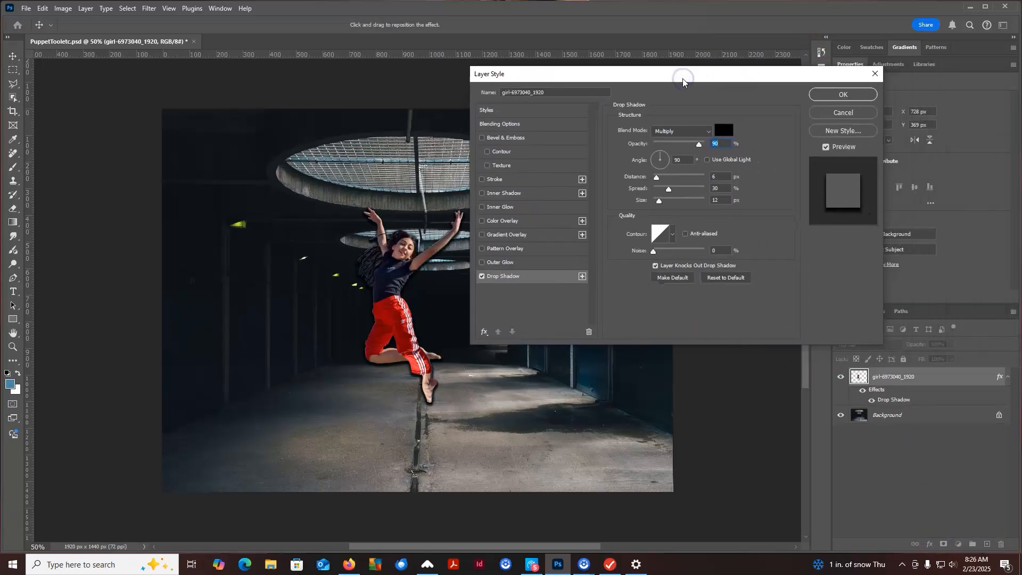
click(681, 212)
click(683, 223)
click(833, 95)
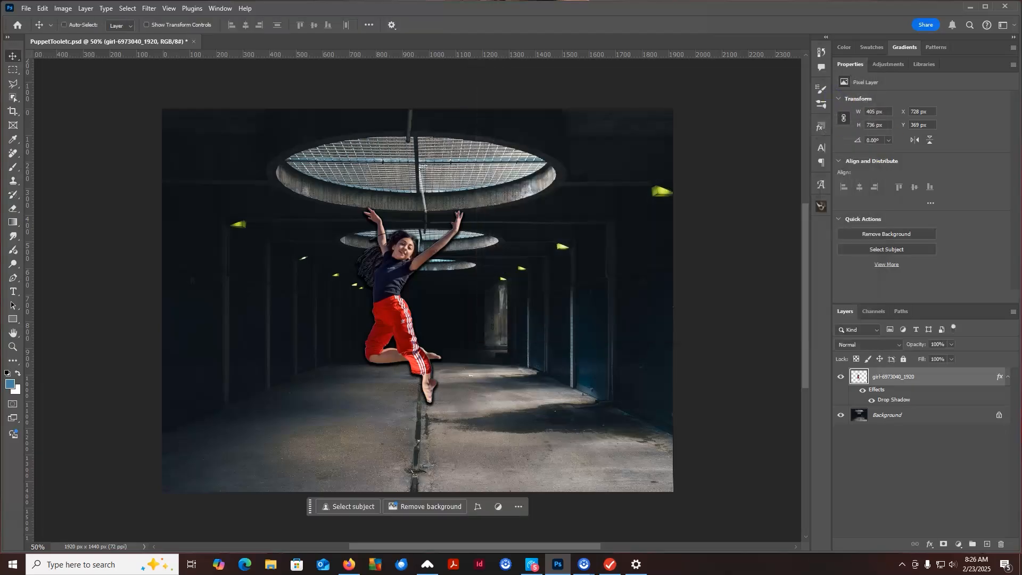
Step: Separate the girl's drop shadow effect into its own layer with Create Layer
right_click(887, 395)
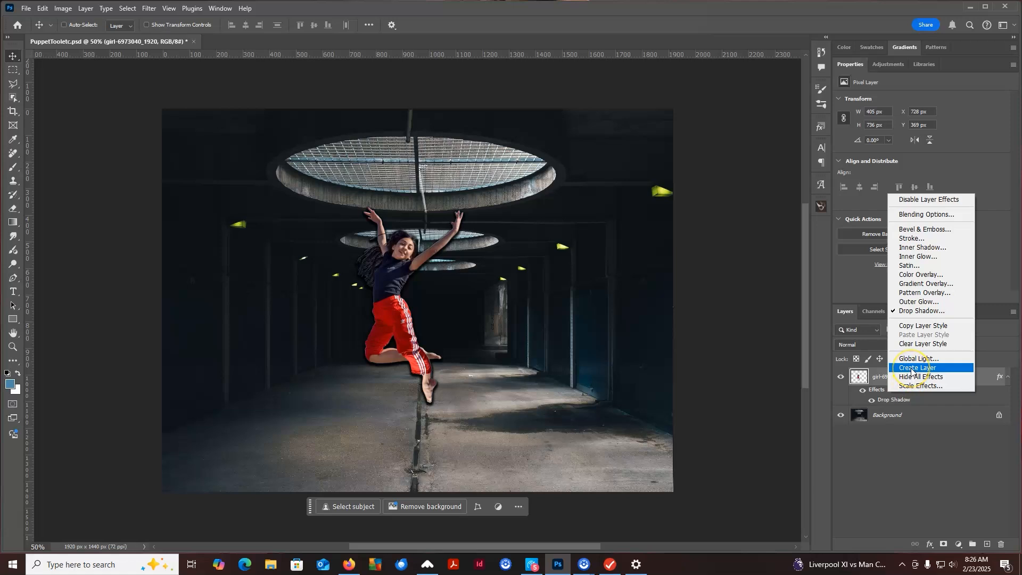
click(928, 368)
click(928, 368)
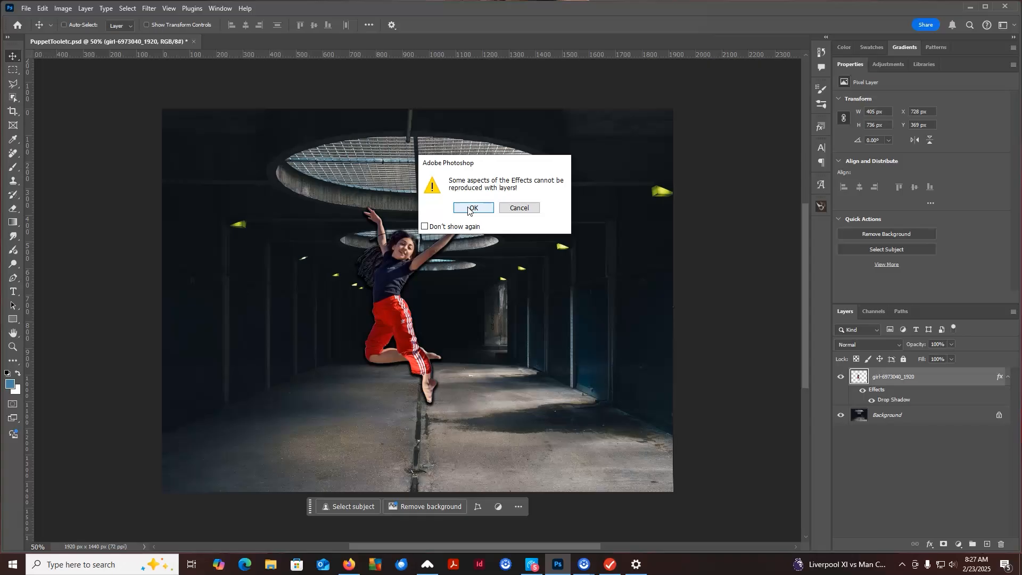
click(468, 210)
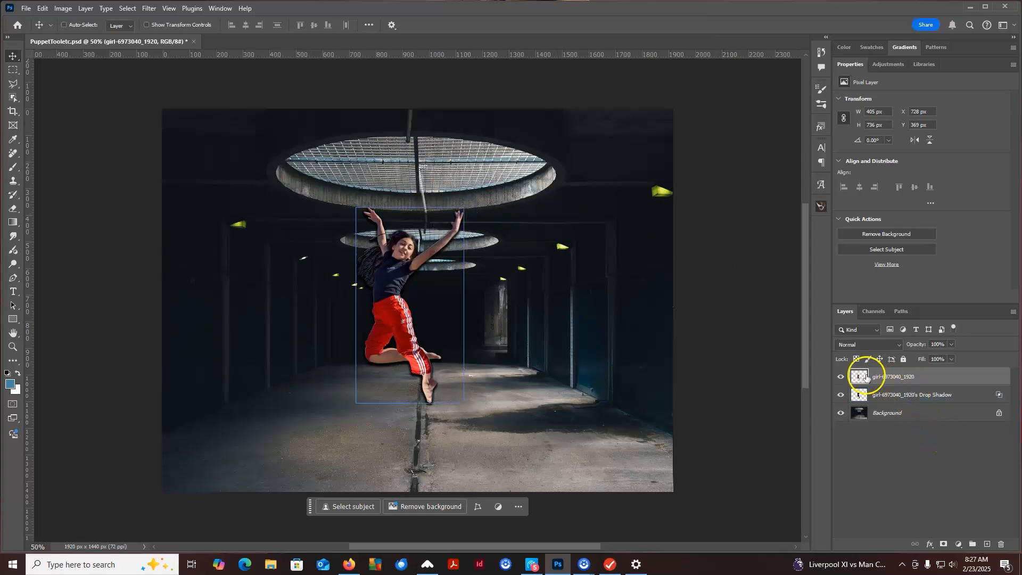
Step: Distort the separate drop shadow layer by pulling its upper corners down, and move the flattened shadow onto the floor below the girl's feet
click(840, 377)
click(841, 377)
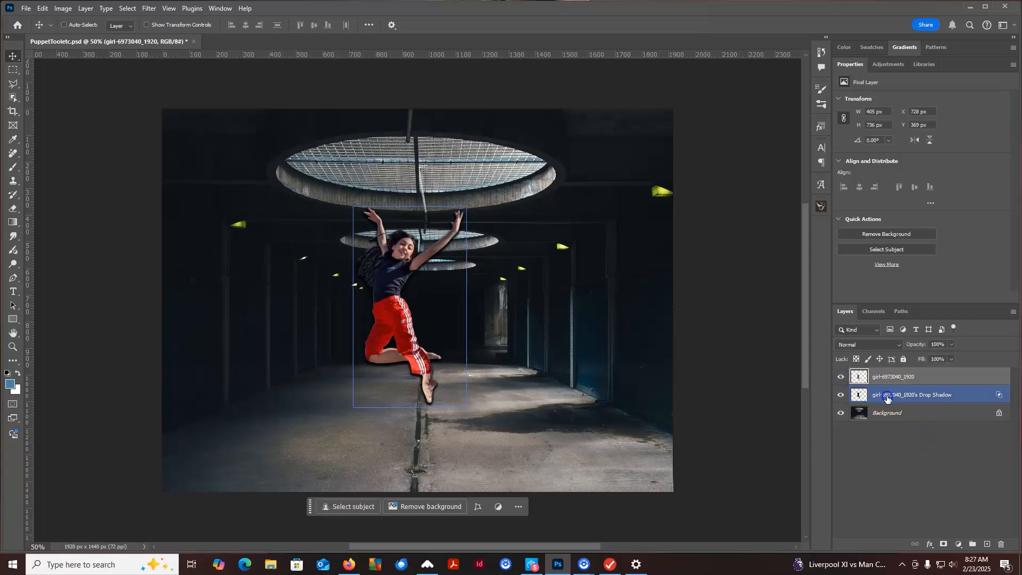
click(852, 397)
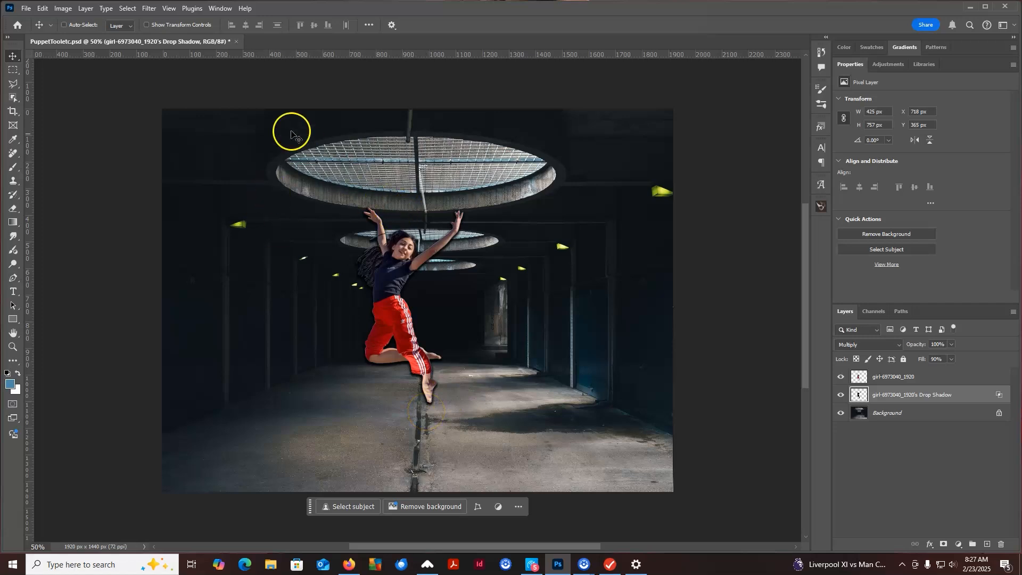
click(45, 9)
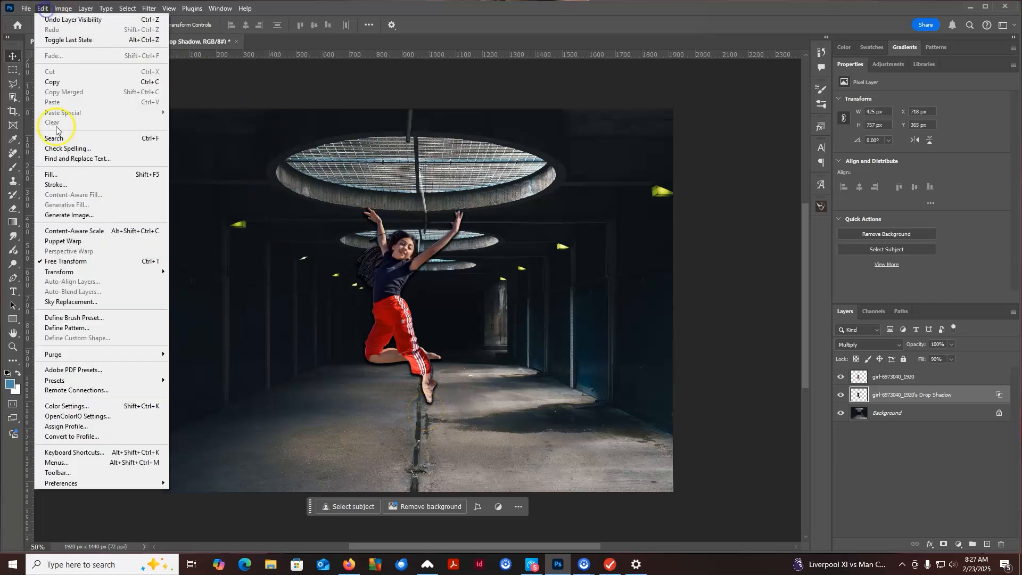
mouse_move(149, 272)
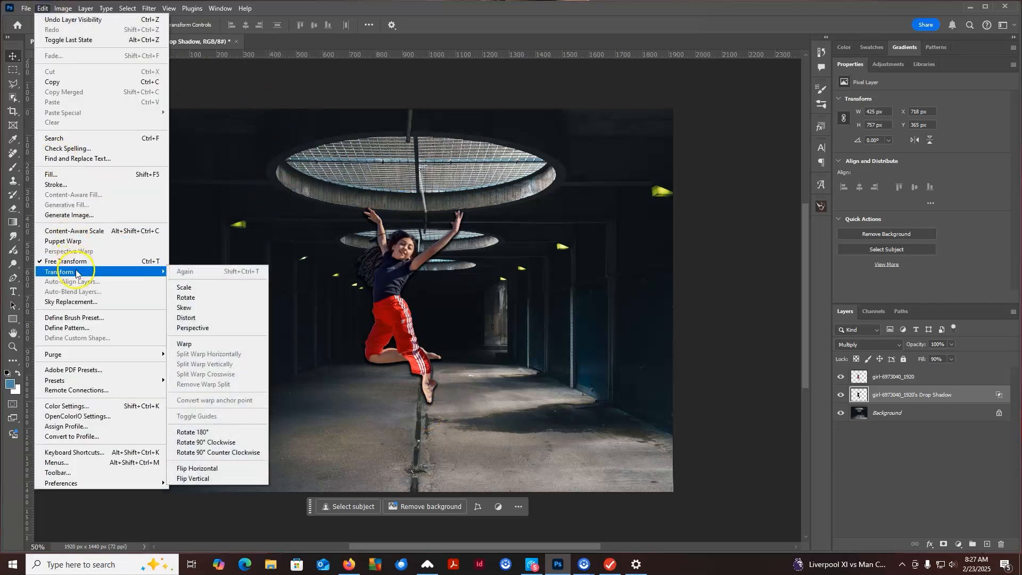
click(203, 318)
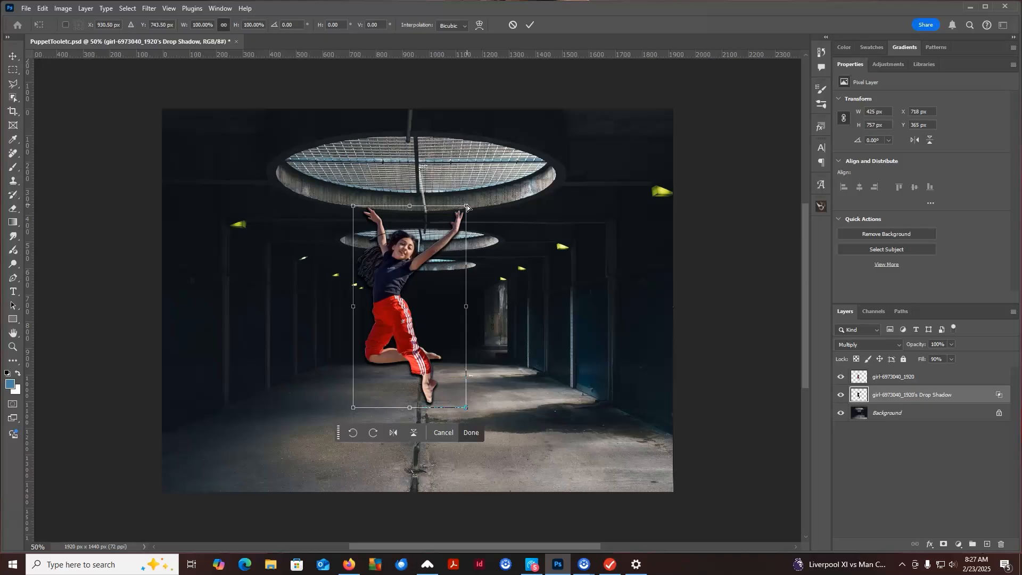
drag(467, 207, 467, 373)
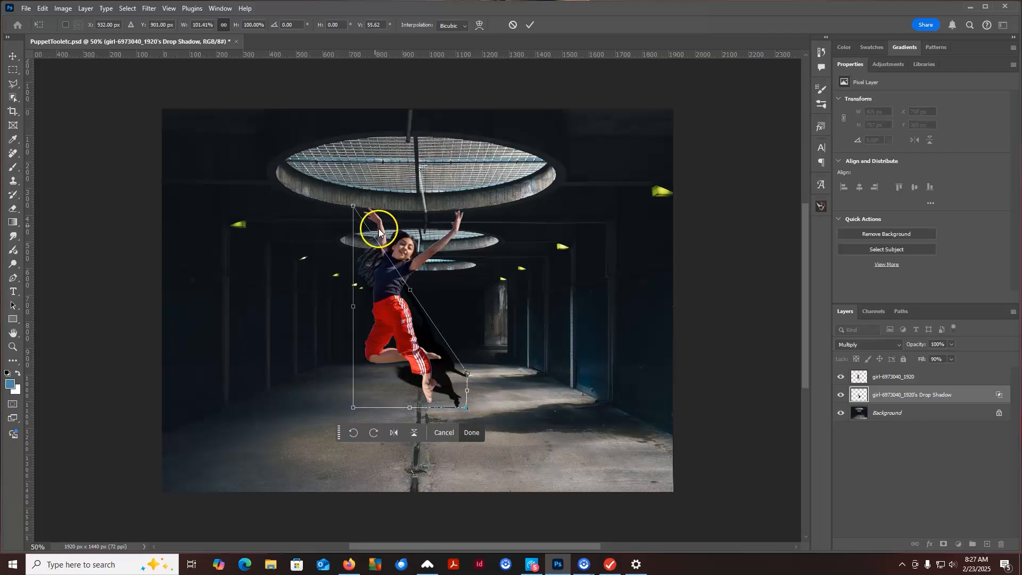
drag(354, 206, 374, 372)
drag(439, 399, 435, 424)
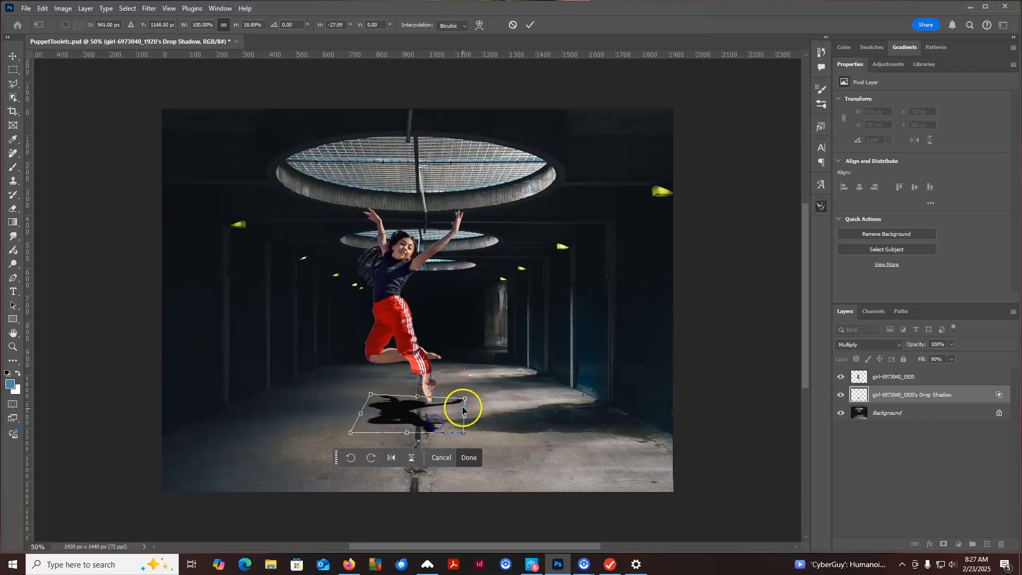
Step: Skew the shadow's four distort corners so its far edge shifts toward the right, nudge it under the girl's feet, and commit the transform
drag(468, 395, 478, 396)
drag(369, 394, 389, 395)
drag(478, 397, 482, 397)
drag(388, 394, 393, 398)
drag(464, 432, 468, 434)
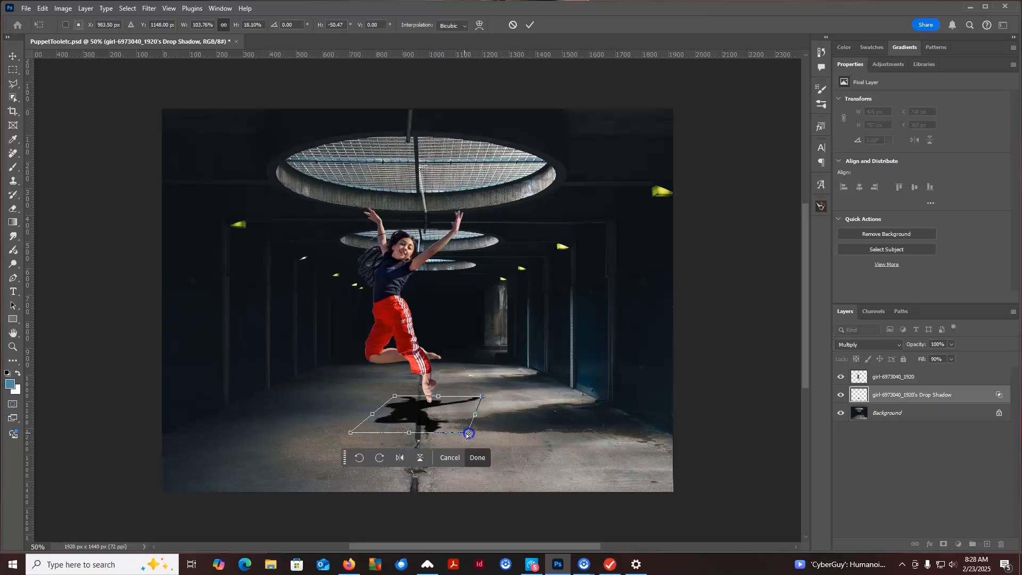
drag(351, 432, 351, 436)
drag(439, 424, 436, 420)
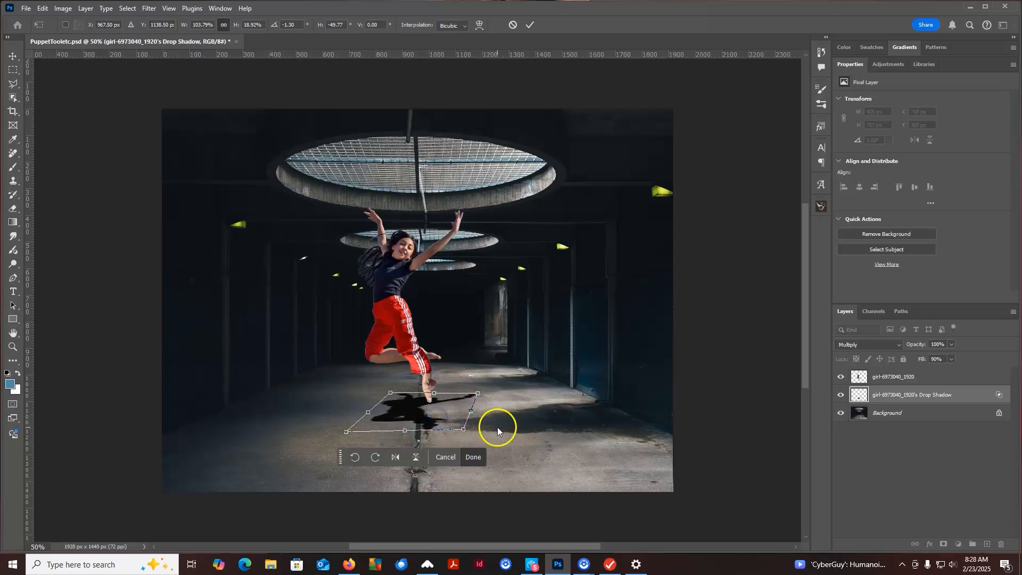
key(Return)
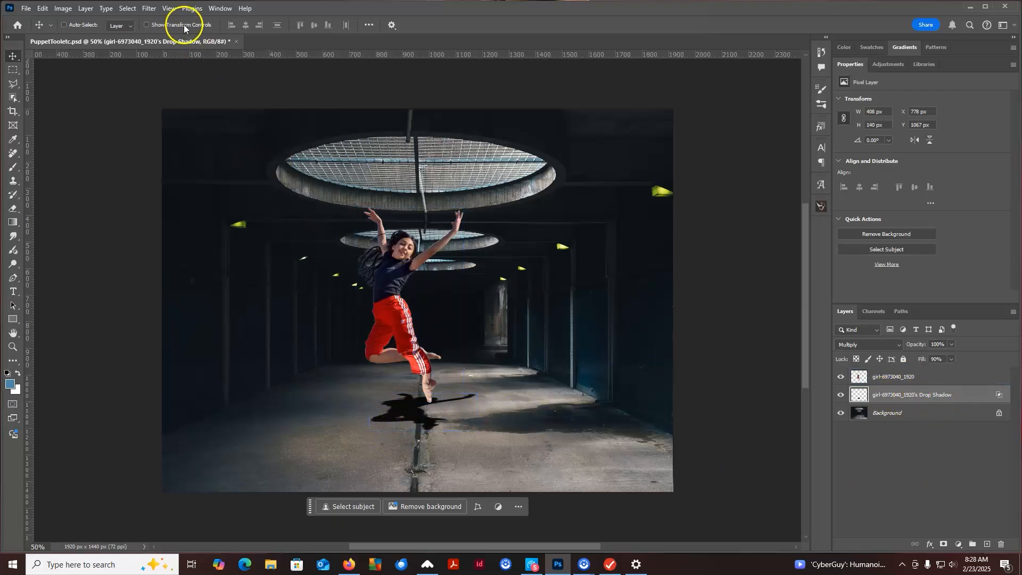
Step: Soften the distorted drop shadow layer with a Gaussian Blur of 7.6 pixels radius
click(150, 9)
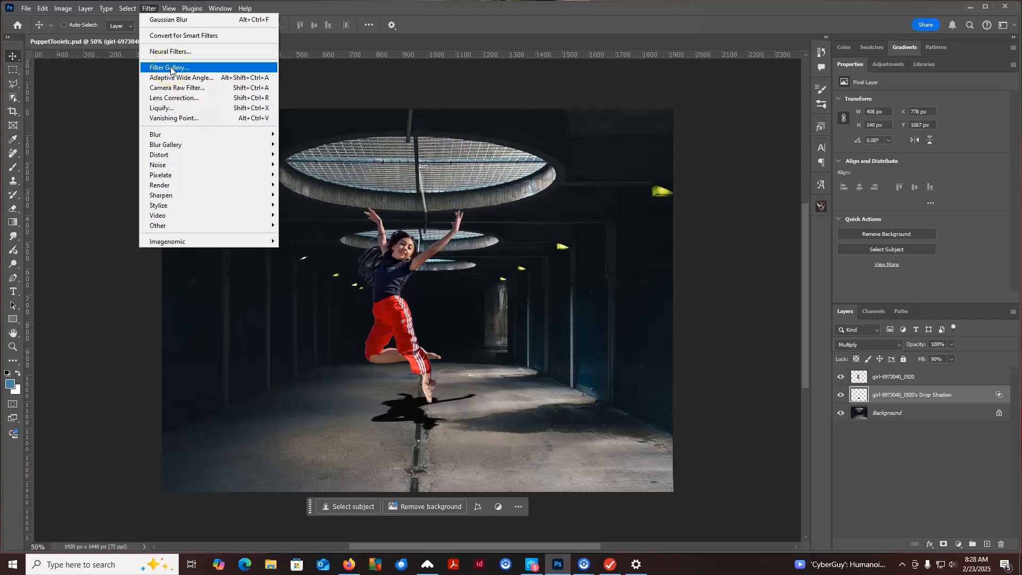
mouse_move(185, 136)
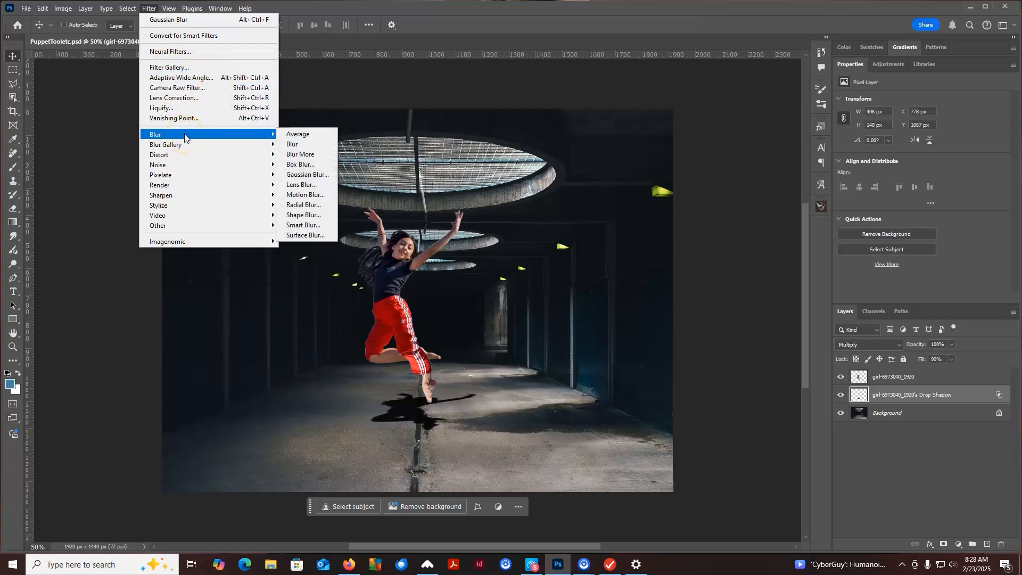
click(316, 176)
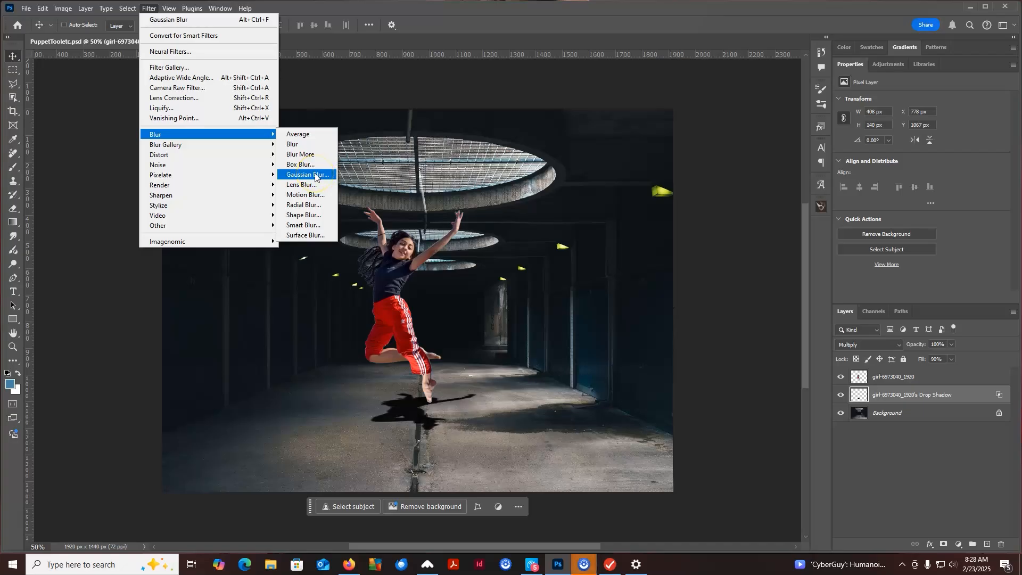
drag(901, 213, 692, 127)
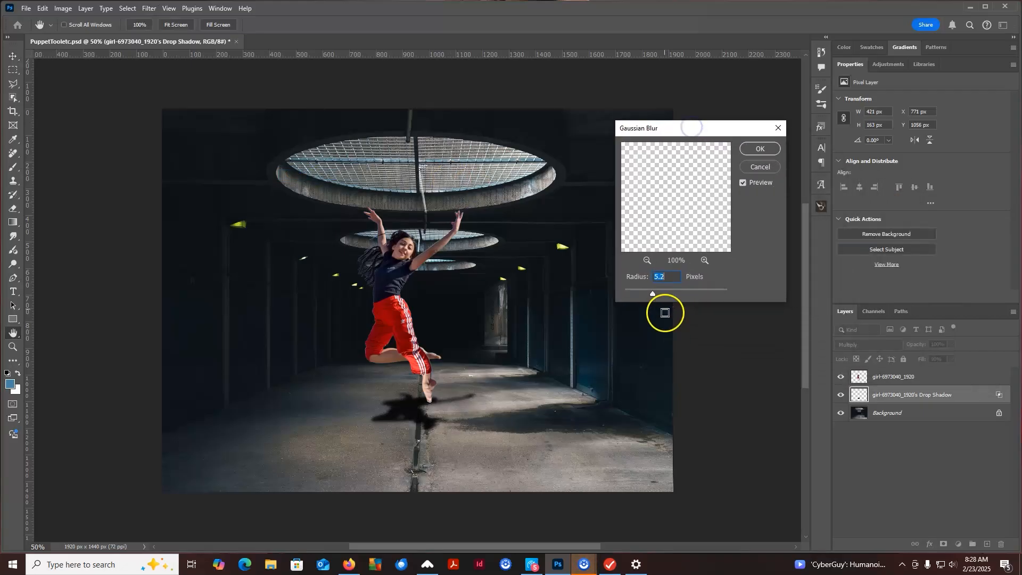
drag(651, 293, 659, 296)
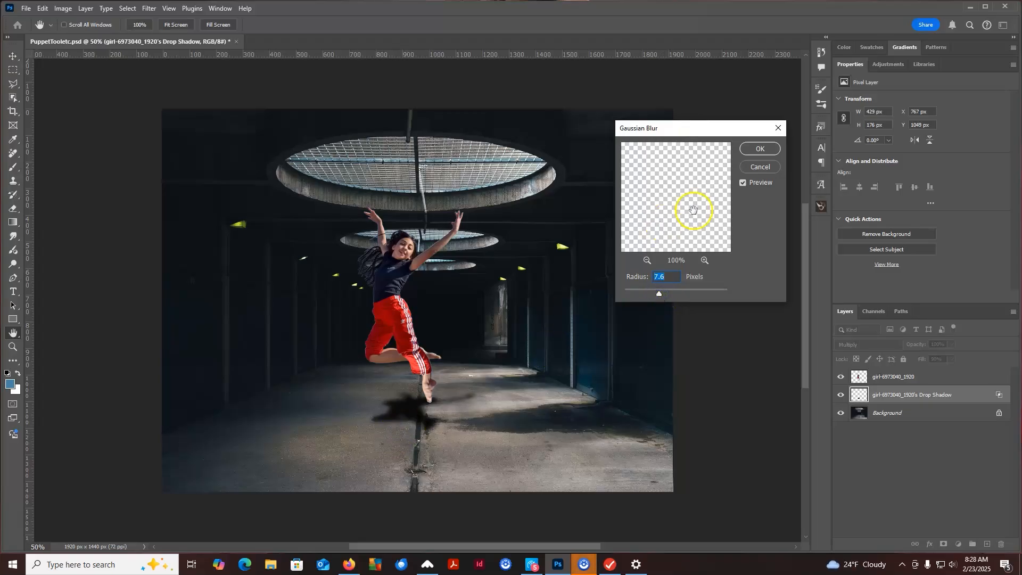
click(760, 150)
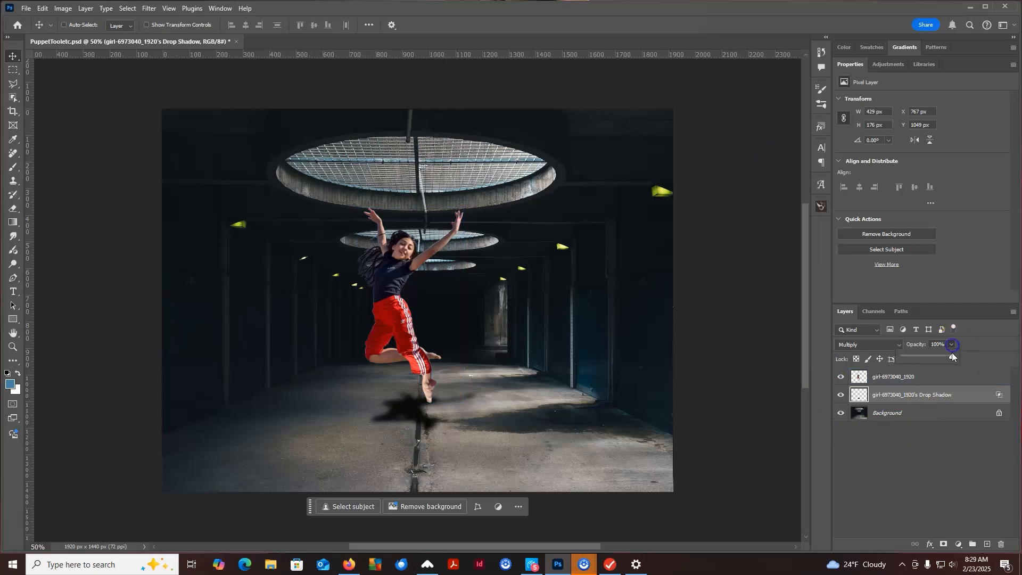
Step: Lower the drop shadow layer's opacity to about 61%
drag(952, 356, 935, 355)
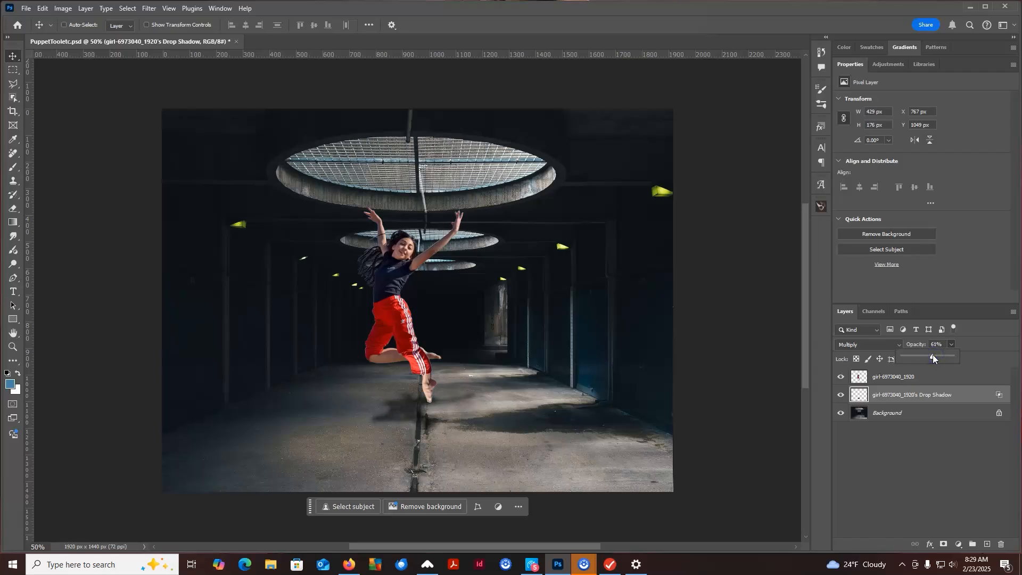
click(935, 372)
click(983, 334)
Step: Make the Background layer the active layer
click(923, 413)
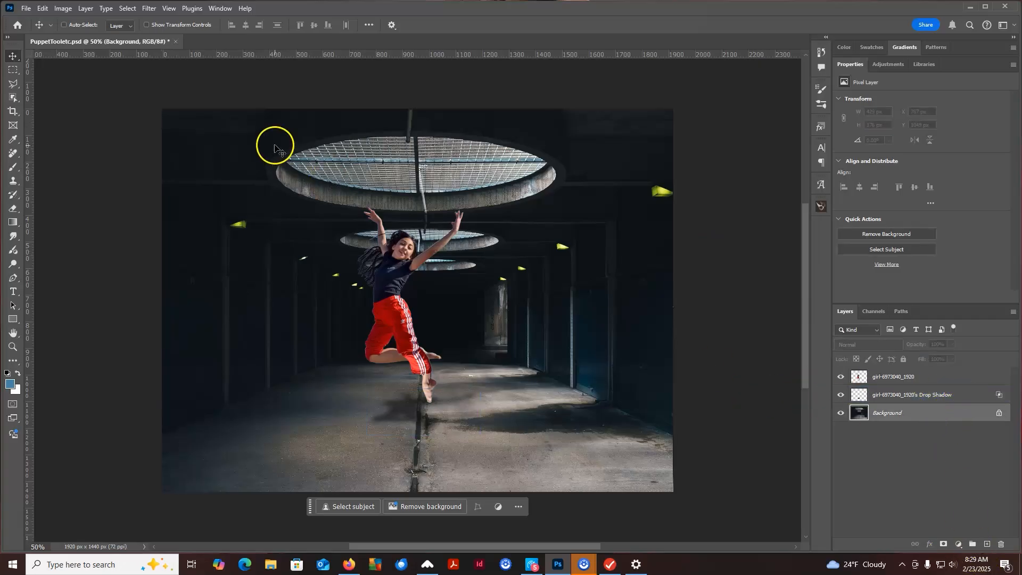
click(63, 9)
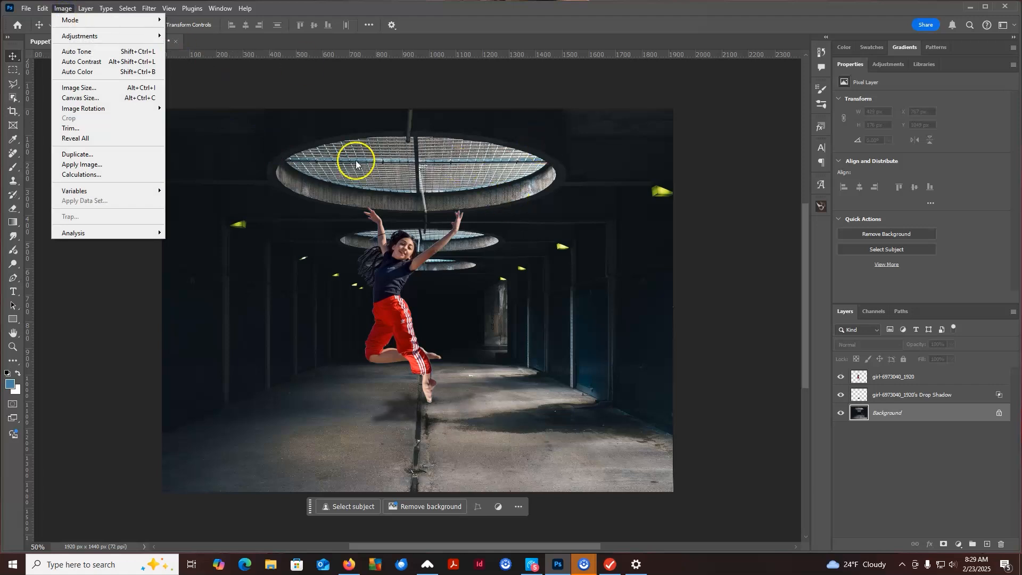
click(326, 85)
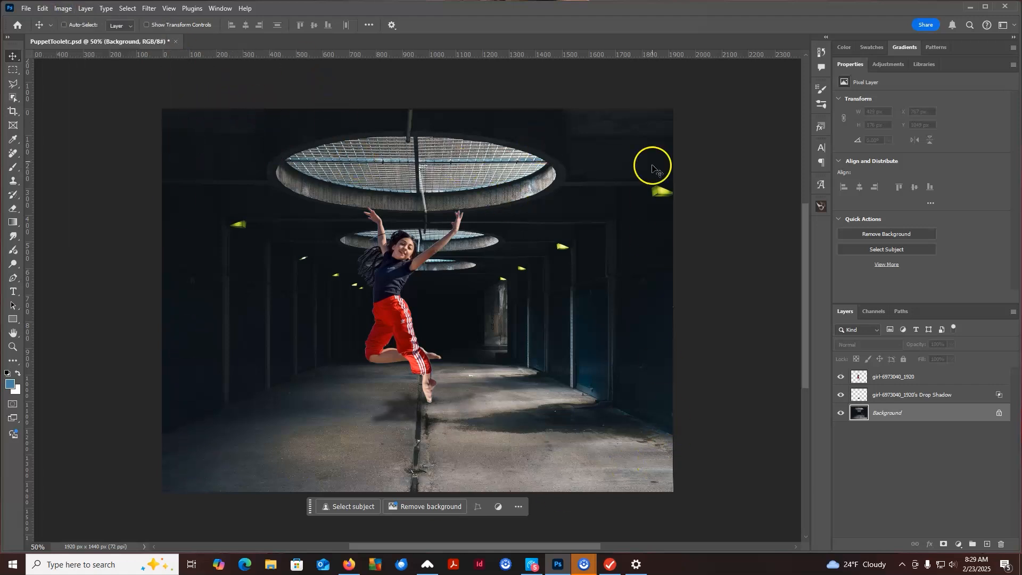
click(235, 361)
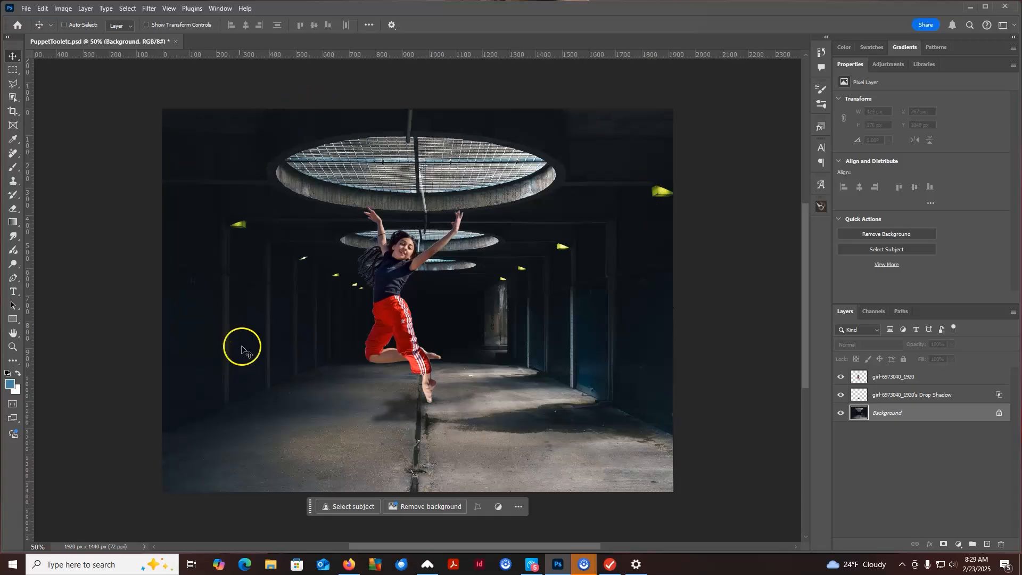
Step: Widen the canvas to 40 inches, keeping the height and the centre anchor
click(63, 9)
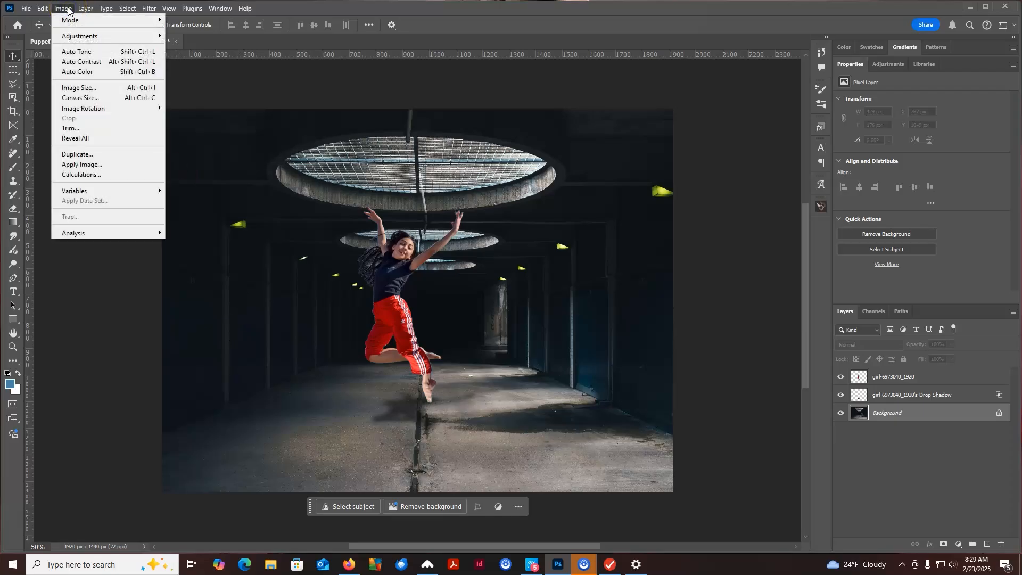
click(84, 100)
drag(669, 176, 672, 99)
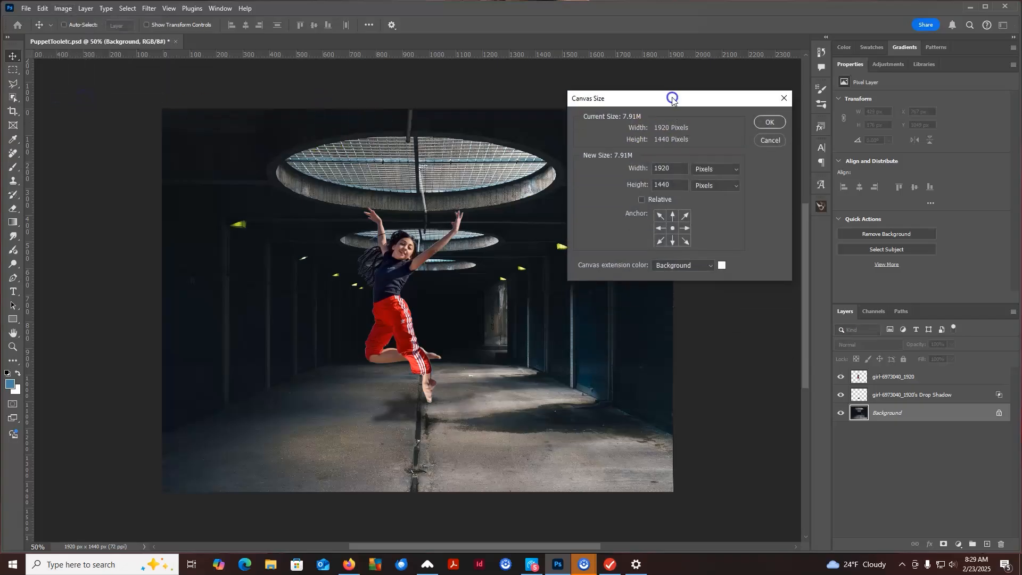
click(63, 9)
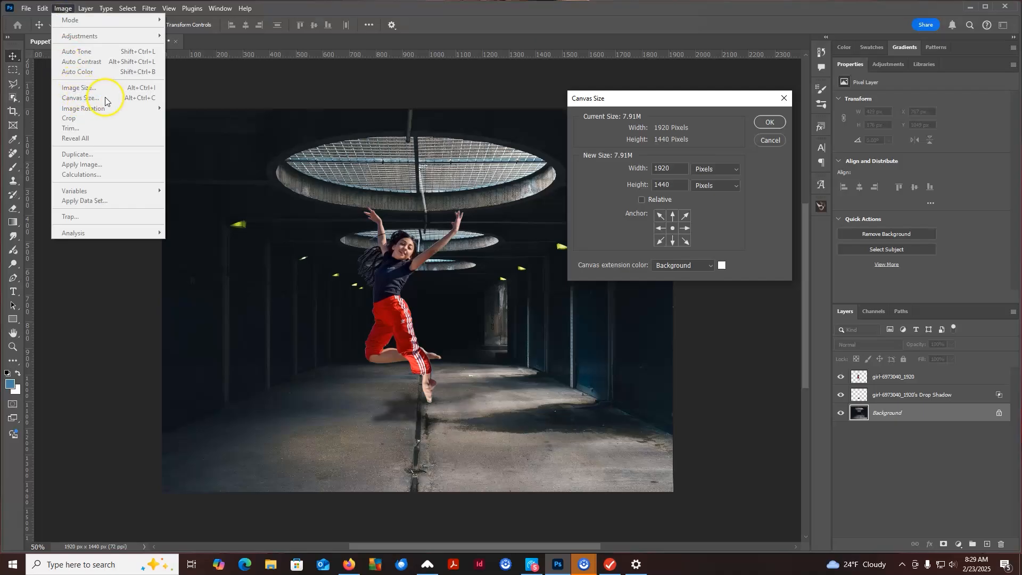
click(723, 103)
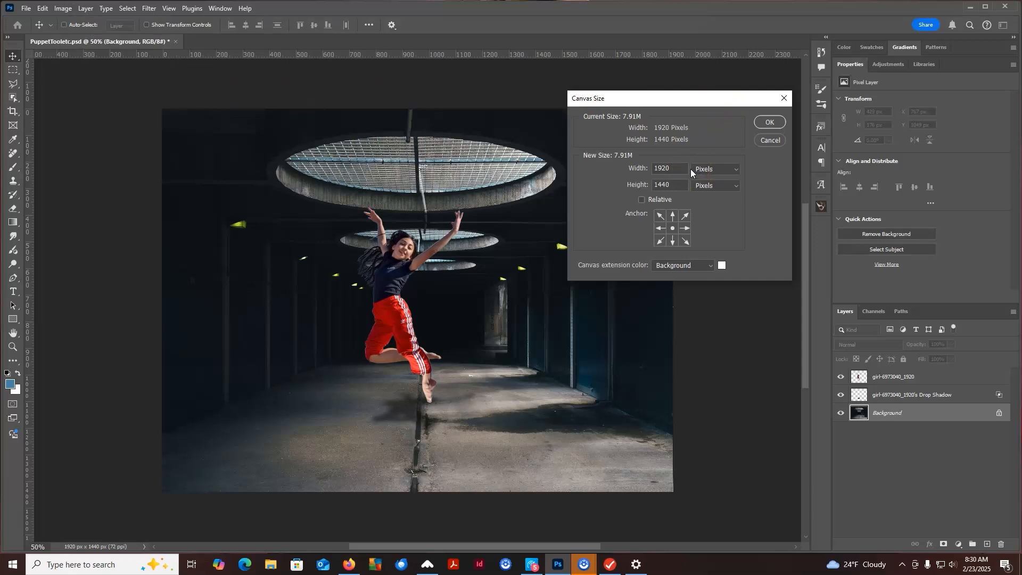
click(713, 169)
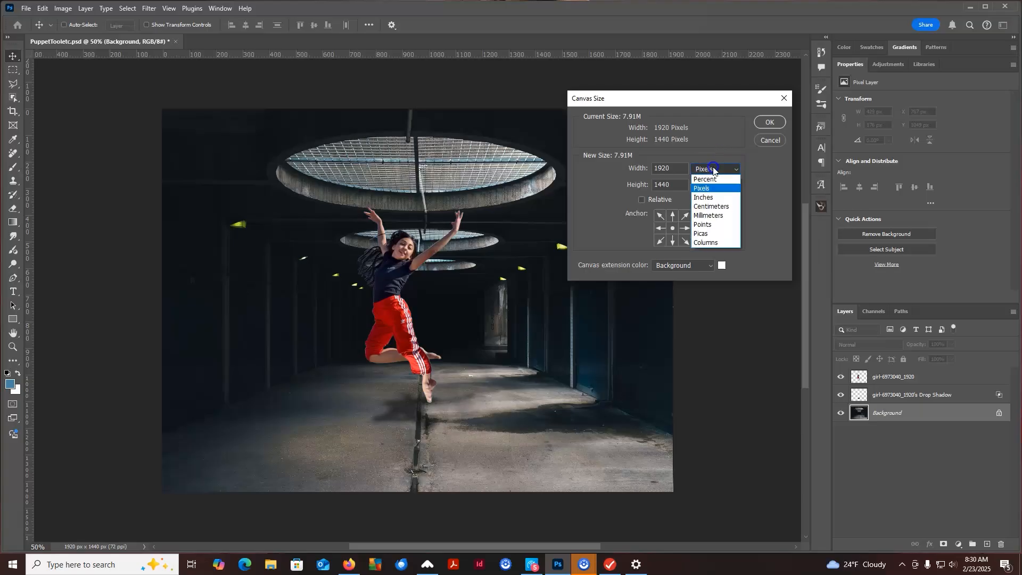
click(702, 202)
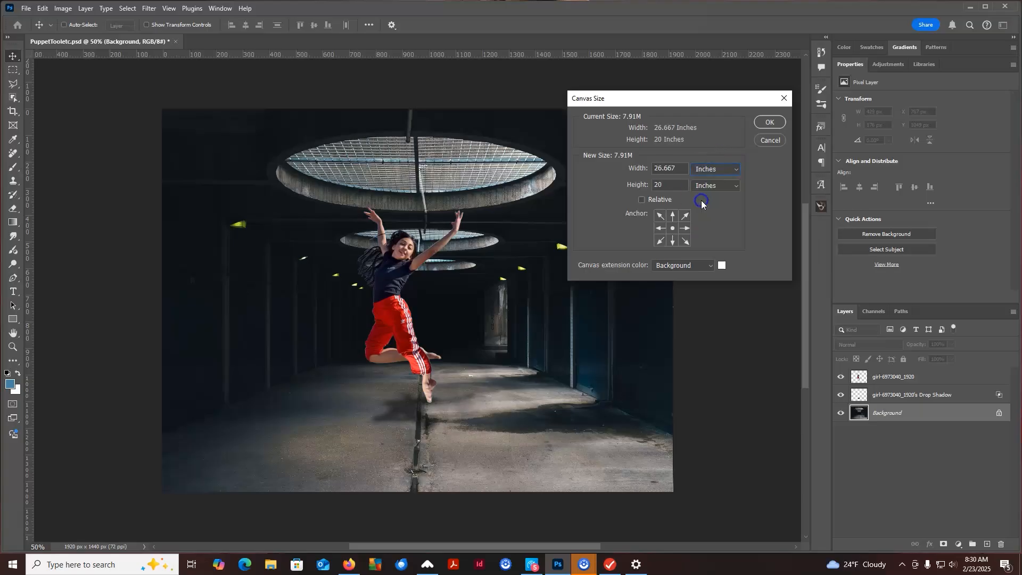
click(662, 169)
text(40)
click(770, 122)
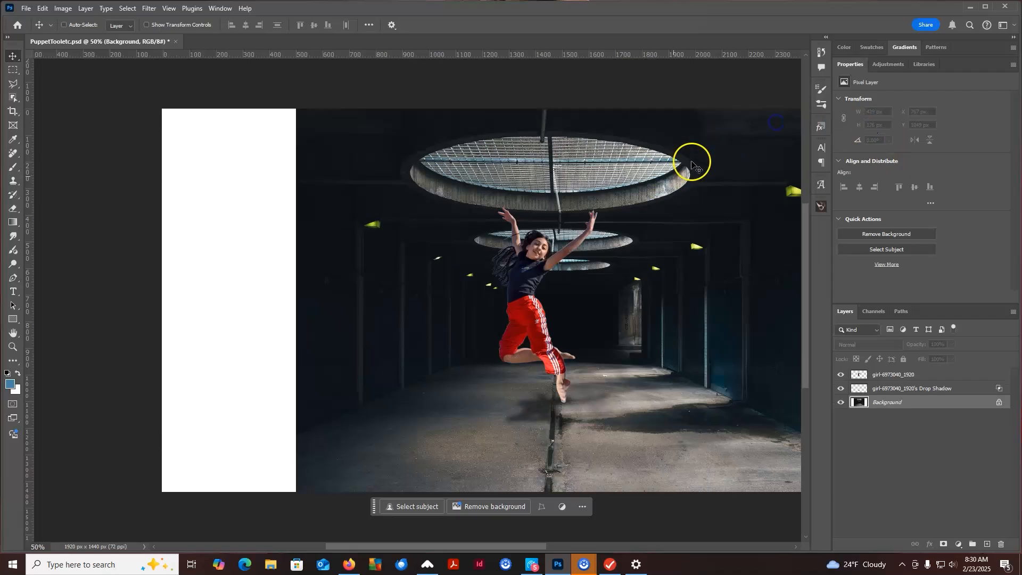
Step: Select both white side strips with the Rectangular Marquee, overlapping slightly into the tunnel photo on each side
key(ctrl+minus)
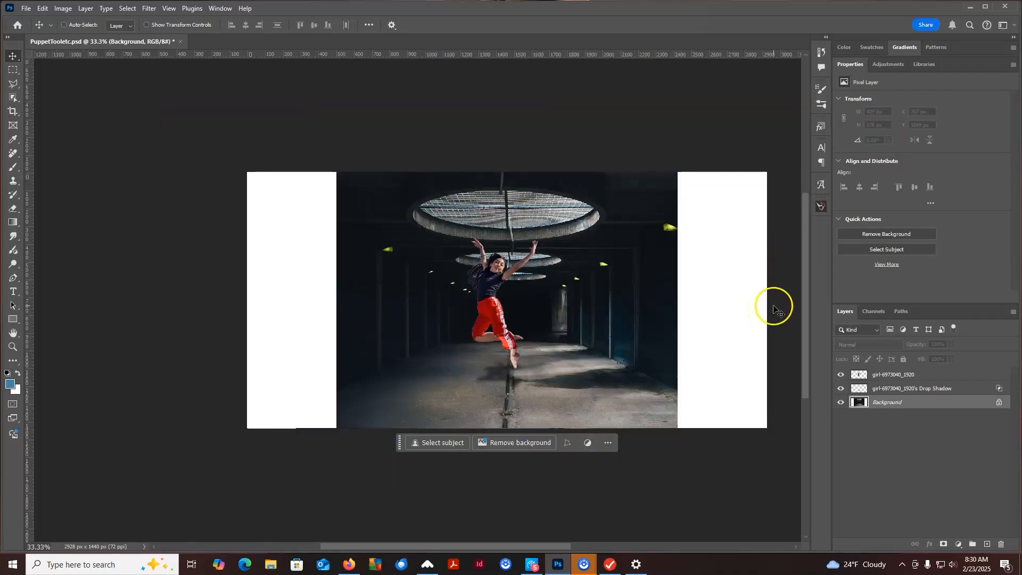
click(13, 70)
drag(235, 164, 346, 464)
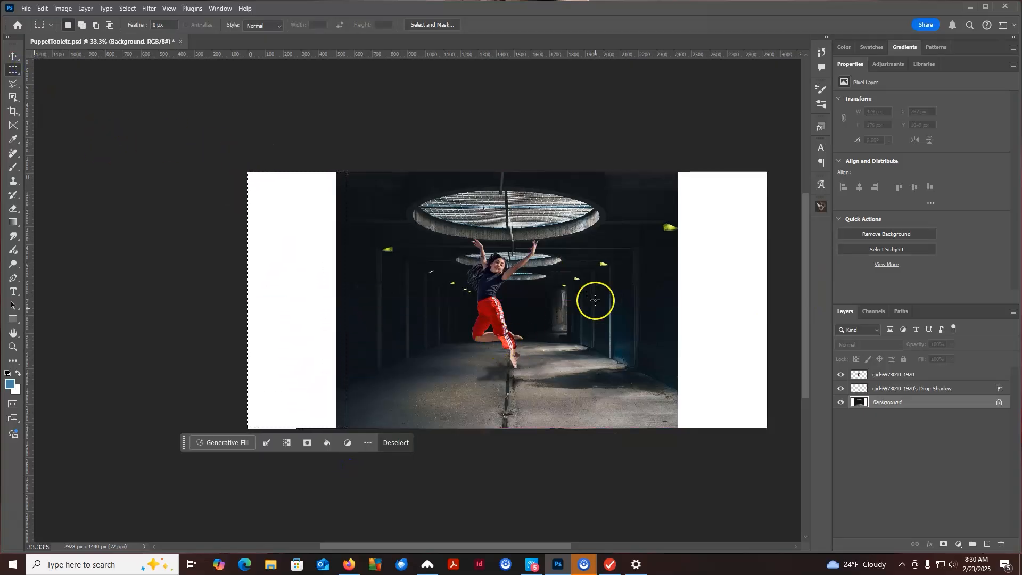
drag(665, 159, 616, 475)
drag(573, 547, 392, 529)
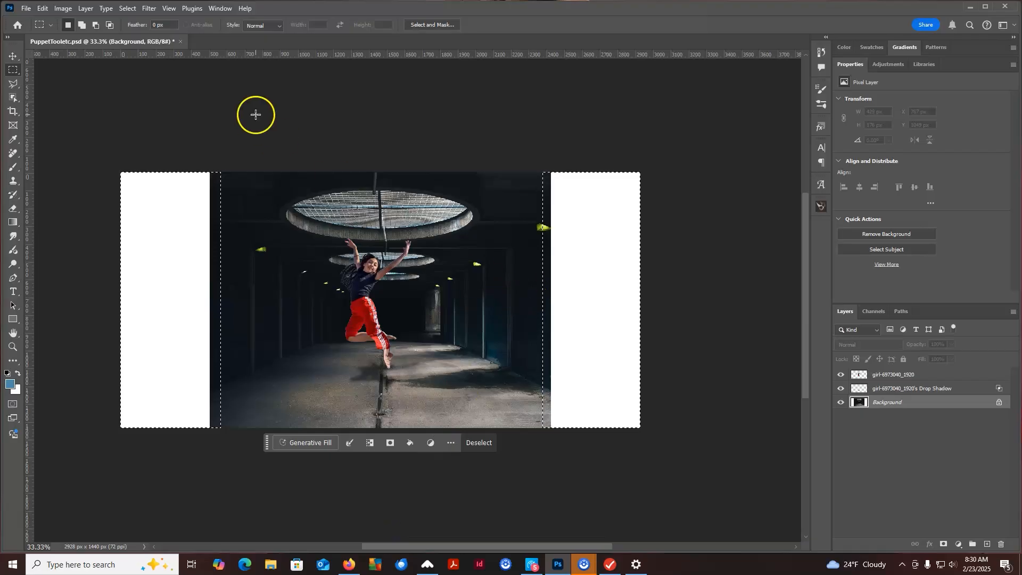
Step: Start Content-Aware Fill for the side strips and extend the sampling area over the skylight's rim and the floor right of the girl's feet
click(43, 9)
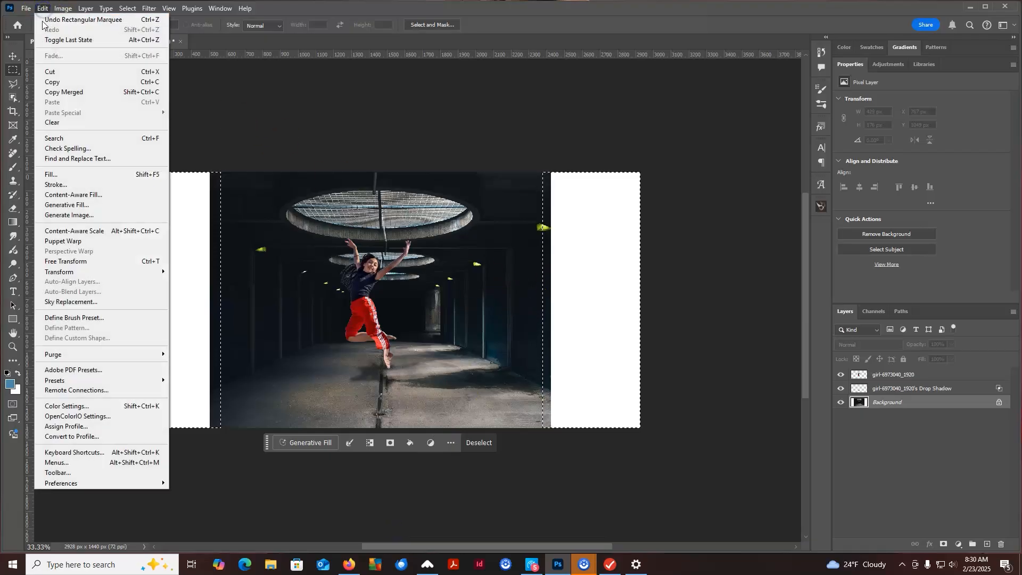
click(66, 195)
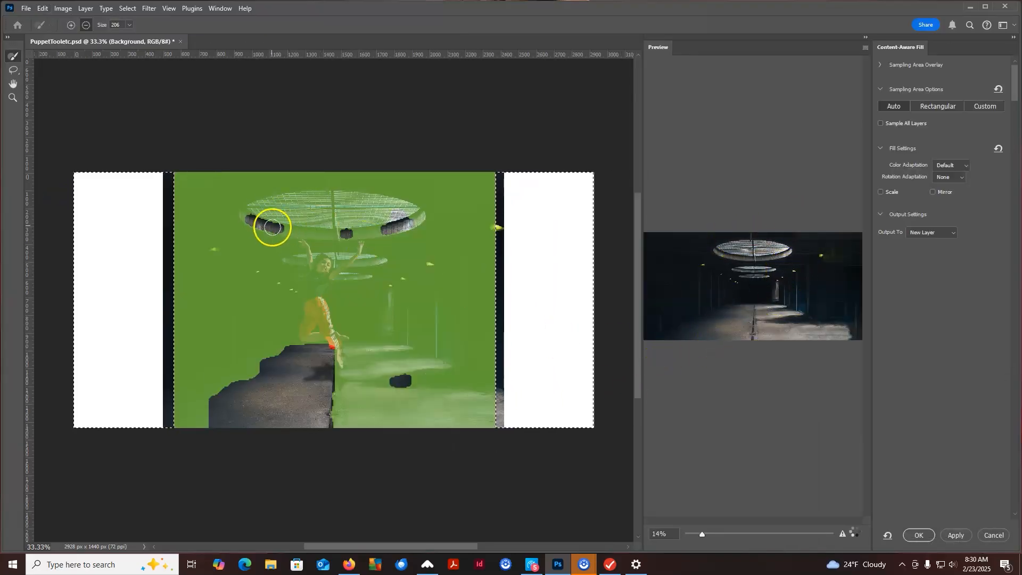
drag(258, 220, 289, 231)
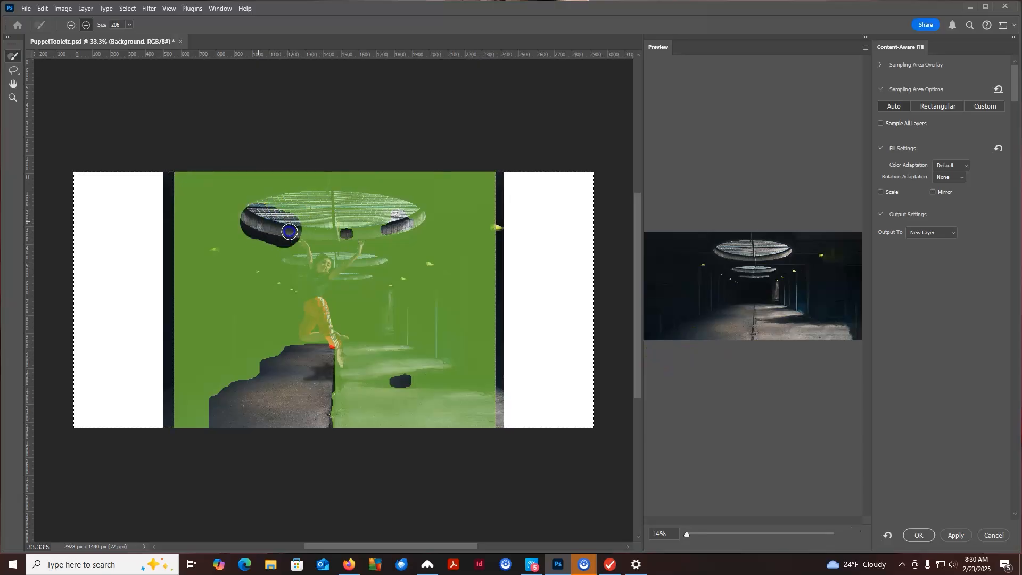
key(alt)
mouse_move(291, 235)
mouse_down()
mouse_move(242, 224)
mouse_move(256, 213)
mouse_move(370, 240)
mouse_move(266, 227)
mouse_move(418, 230)
mouse_up()
mouse_move(354, 342)
mouse_down()
mouse_move(305, 335)
mouse_move(268, 337)
mouse_move(326, 337)
mouse_move(372, 377)
mouse_move(413, 376)
mouse_up()
key(alt)
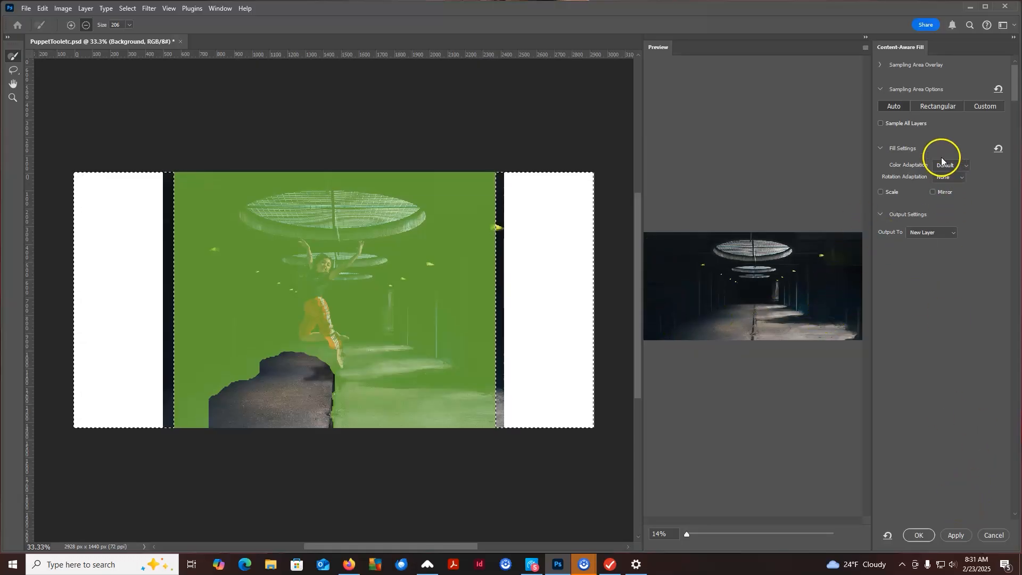
Step: Try filling the white side strips with Content-Aware Fill output to a new layer, and deselect
click(961, 535)
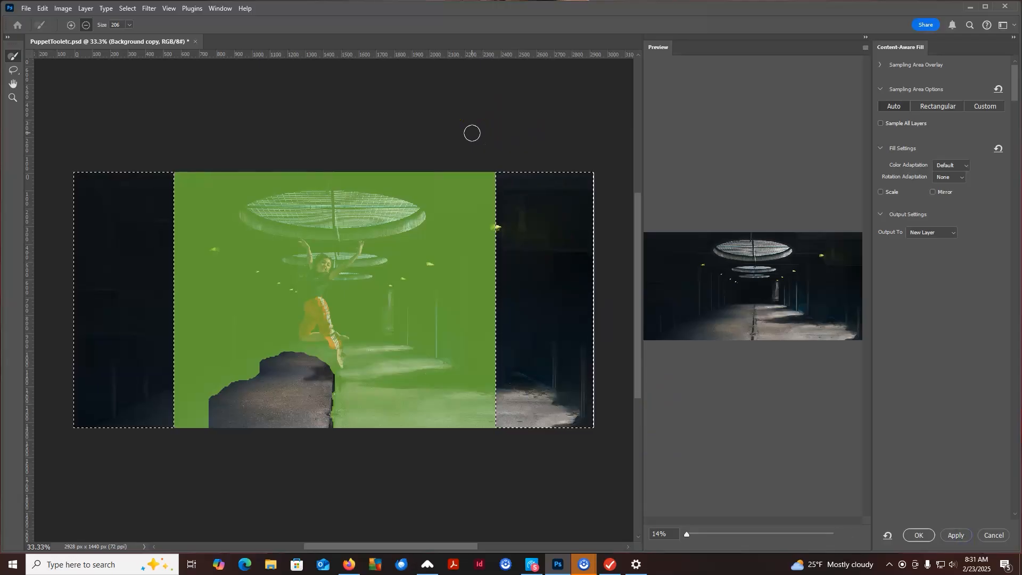
click(916, 536)
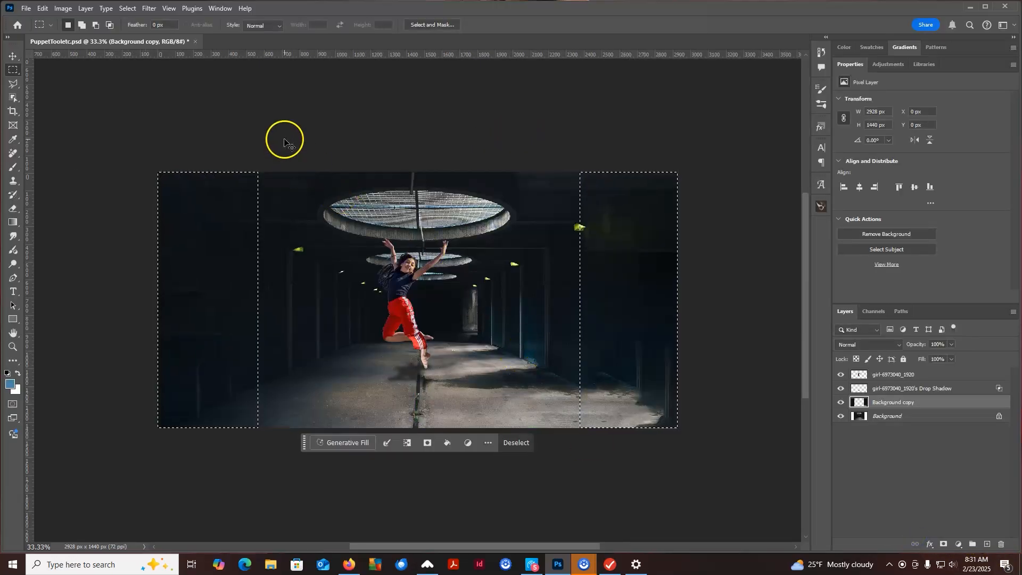
click(381, 160)
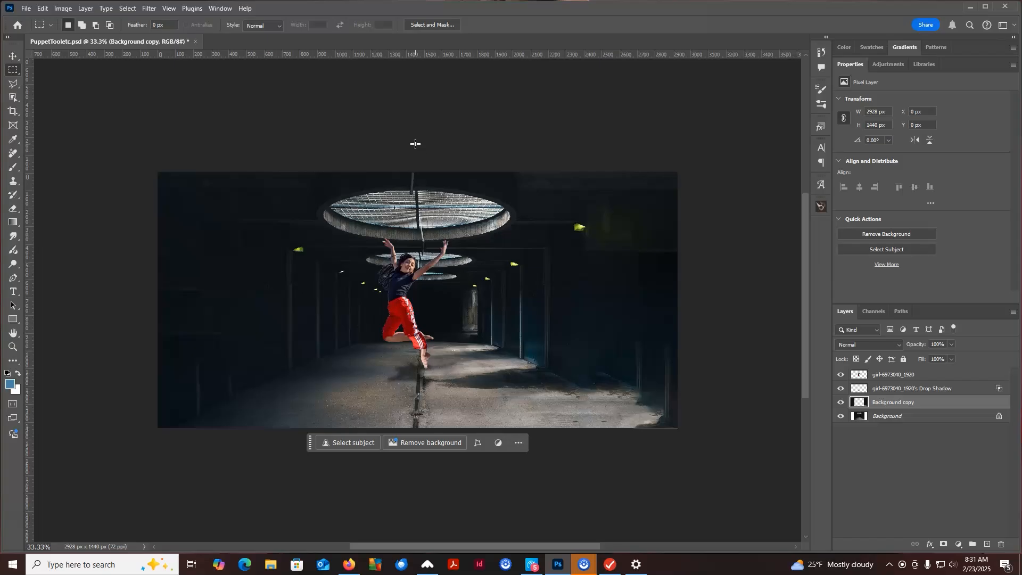
Step: Undo the deselection and the Content-Aware Fill of the side strips
key(ctrl+z)
key(ctrl+z)
key(ctrl+z)
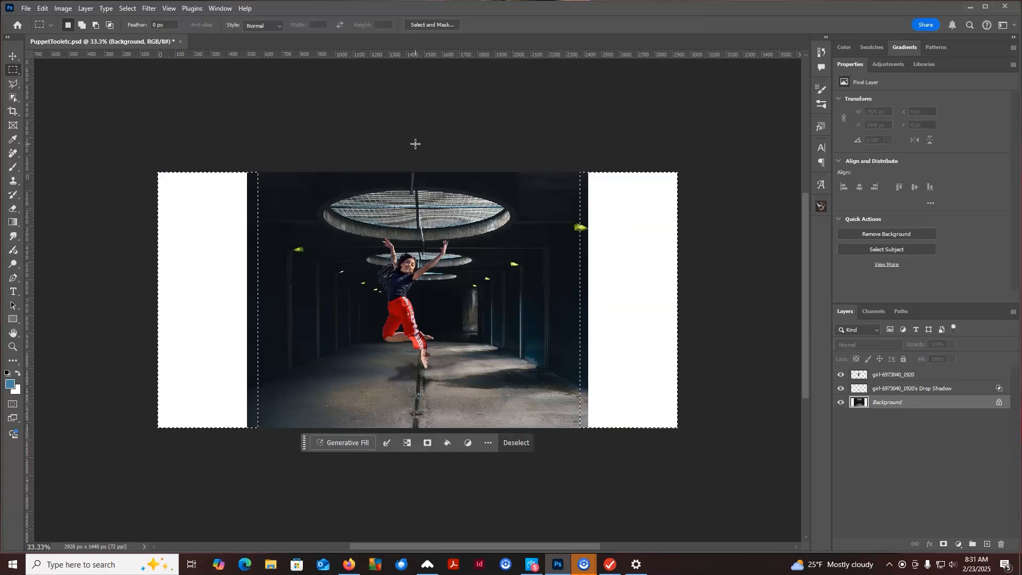
Step: Fill the selected side strips with Generative Fill using the prompt "Extend background"
click(42, 8)
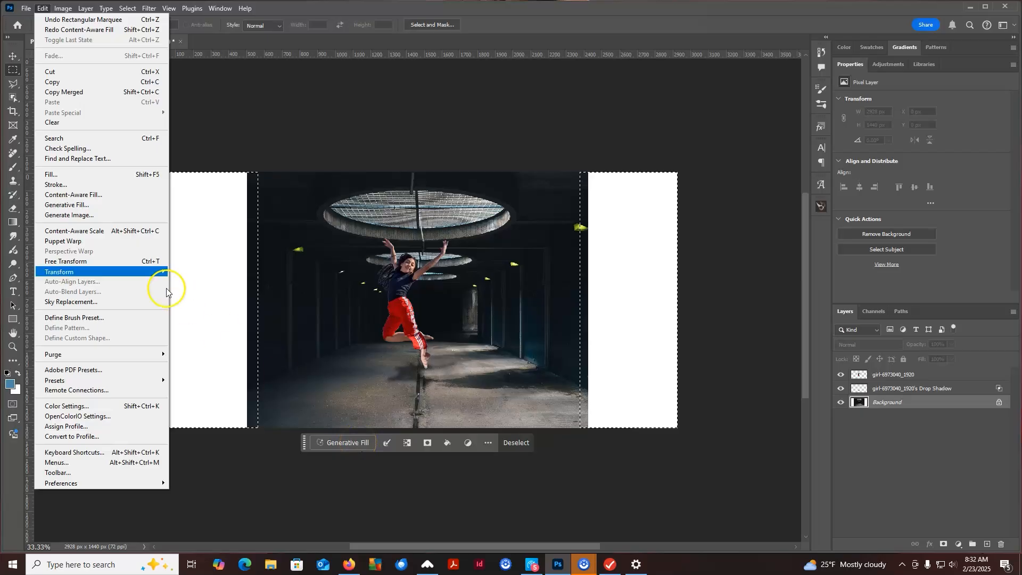
click(84, 206)
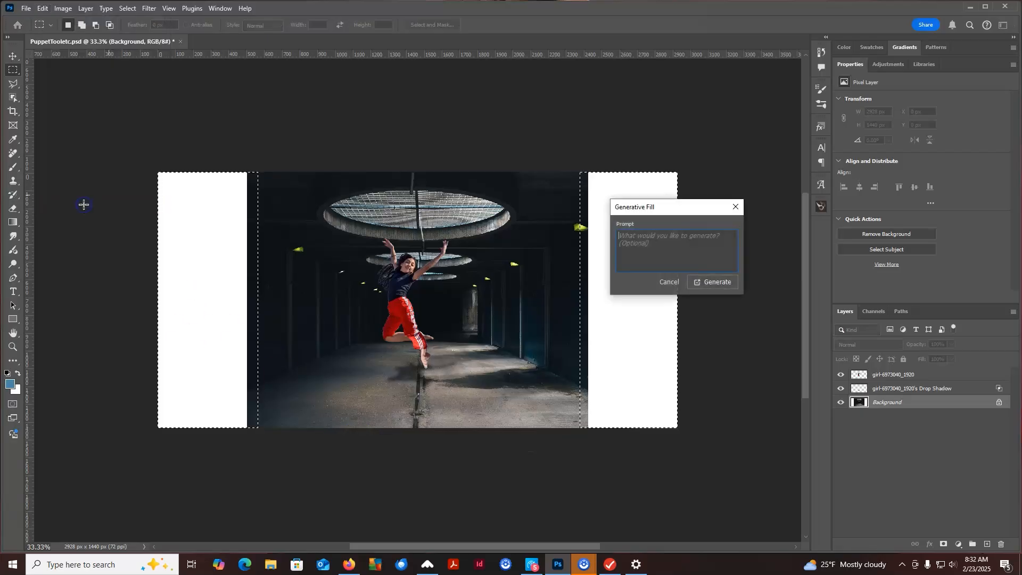
drag(673, 211, 678, 79)
click(728, 135)
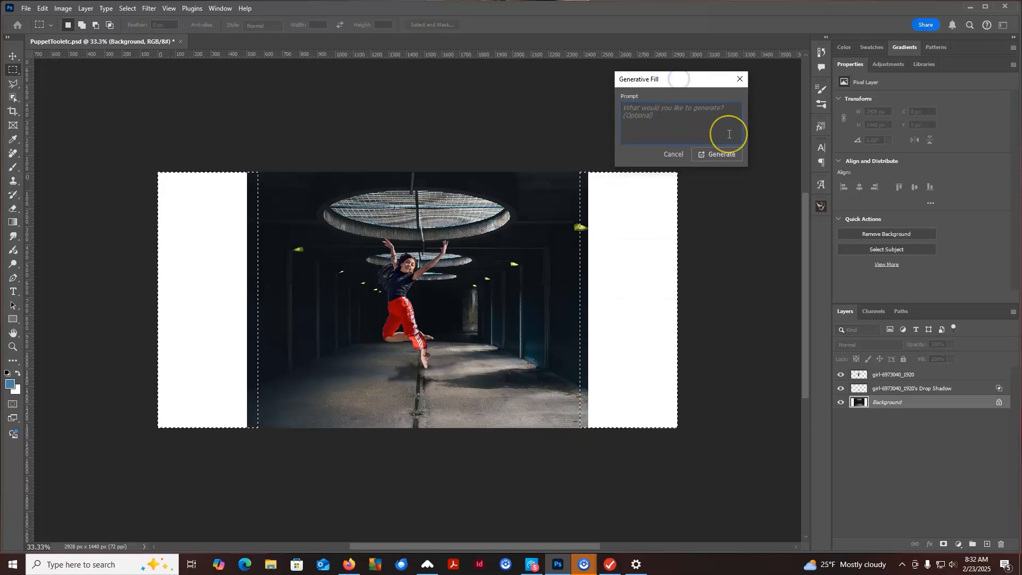
text(Extend background)
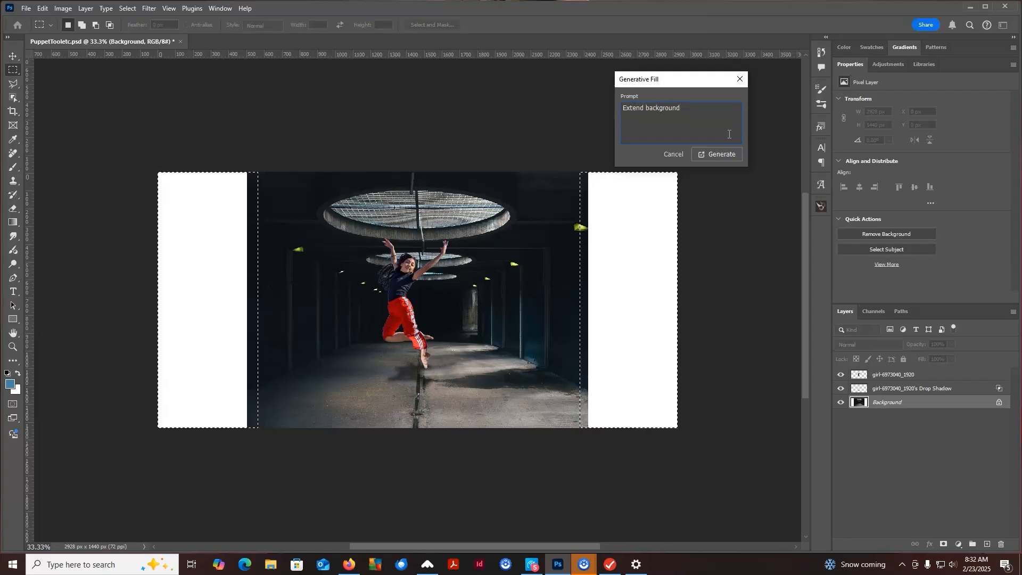
click(718, 157)
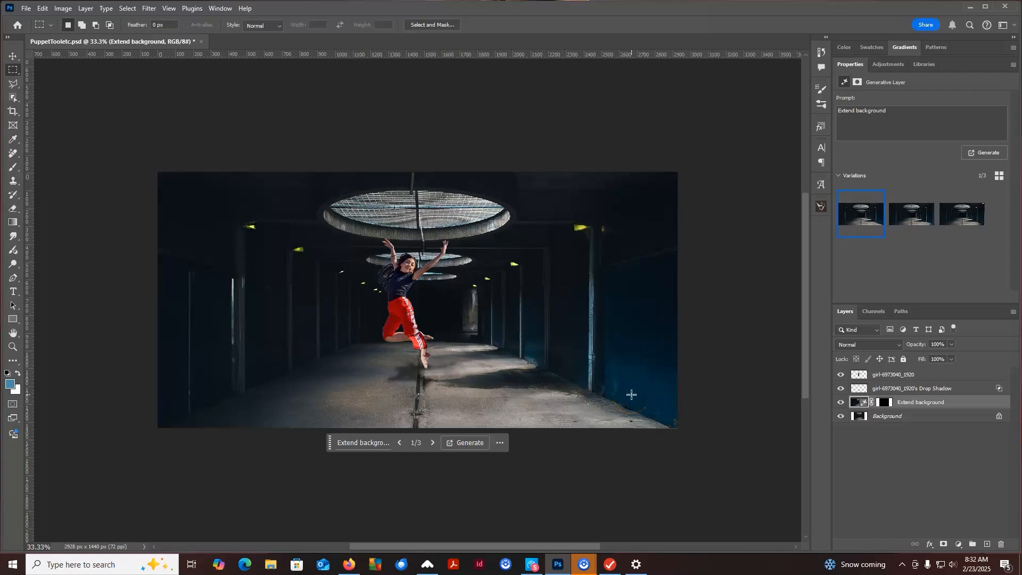
Step: Preview the second and third generated variations of the extended tunnel background
mouse_move(912, 212)
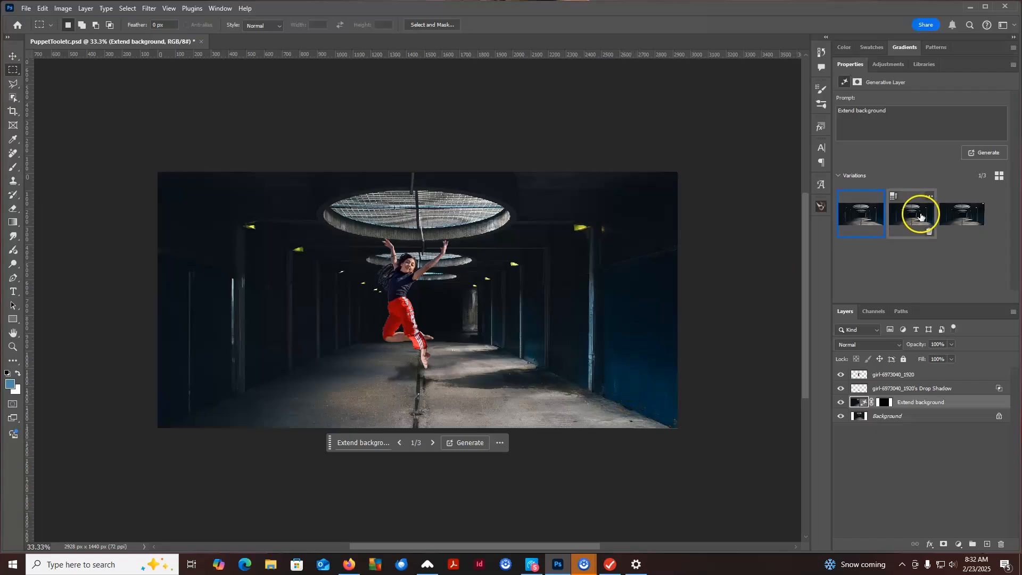
click(913, 219)
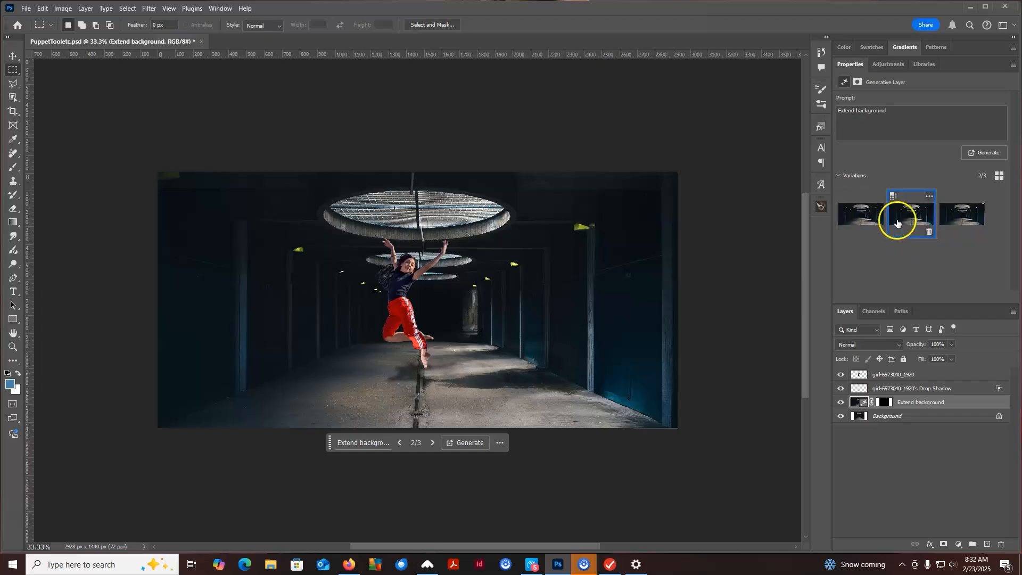
click(958, 219)
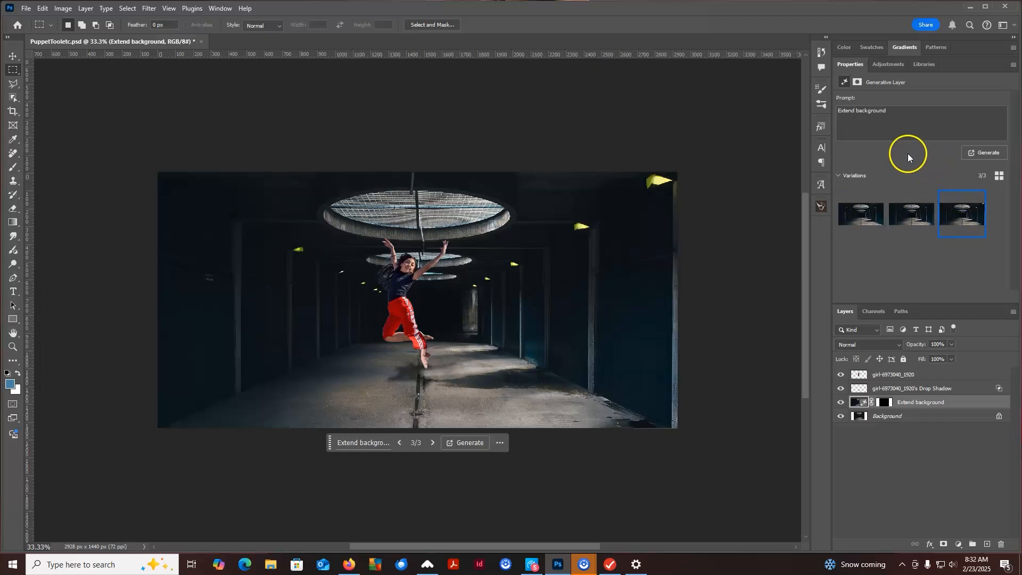
Step: Generate another set of variations for the Extend background layer, preview the second and choose the third
click(988, 155)
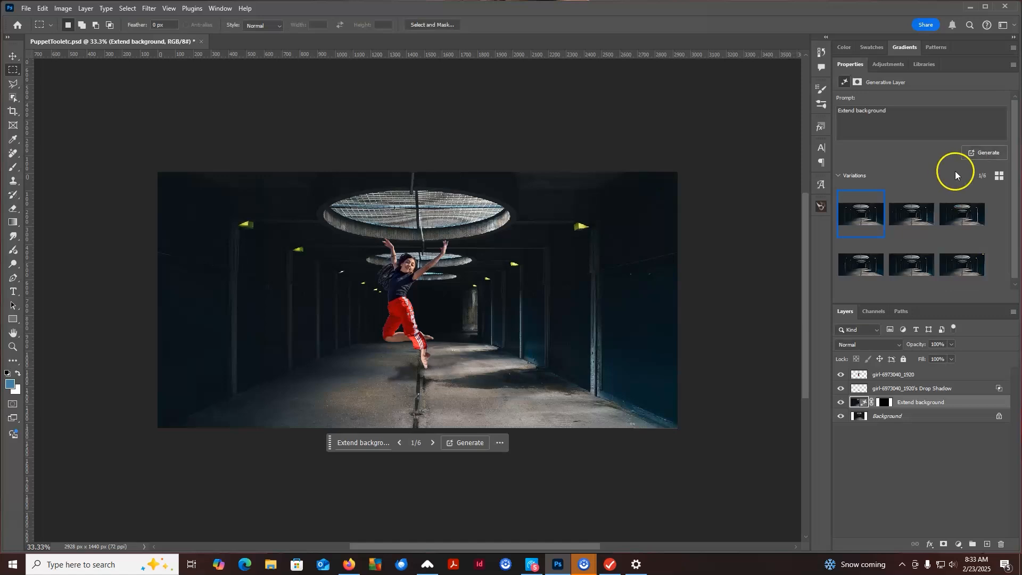
click(909, 226)
click(951, 221)
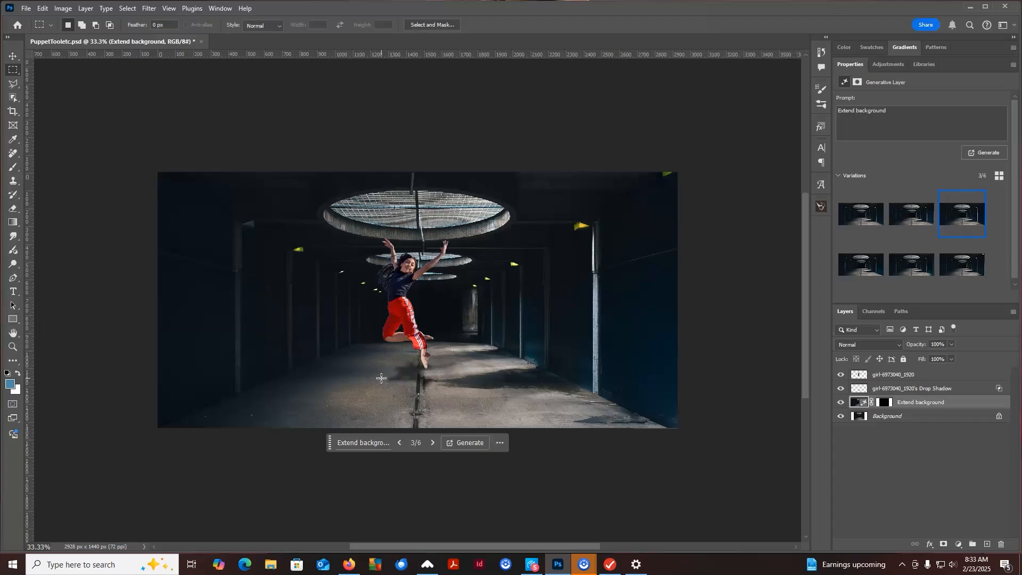
Step: Compare the image with the Extend background layer hidden and shown, and disable its layer mask
click(840, 403)
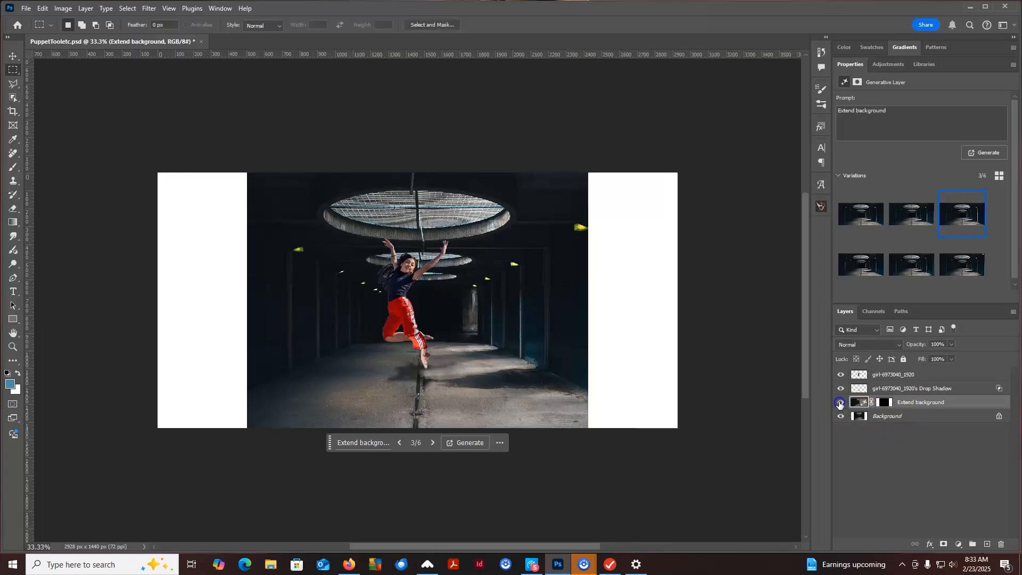
click(840, 403)
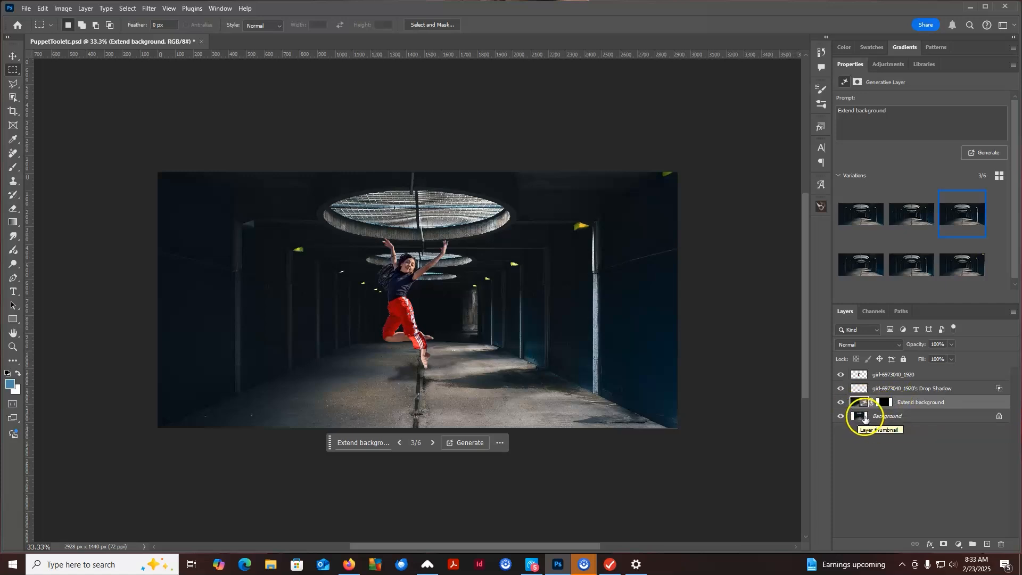
click(883, 404)
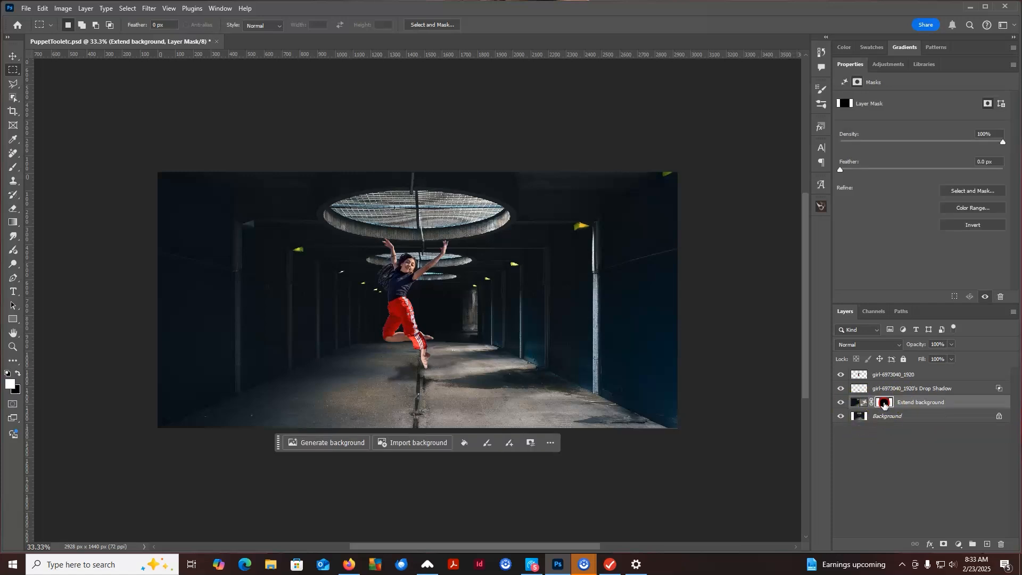
right_click(884, 403)
click(900, 419)
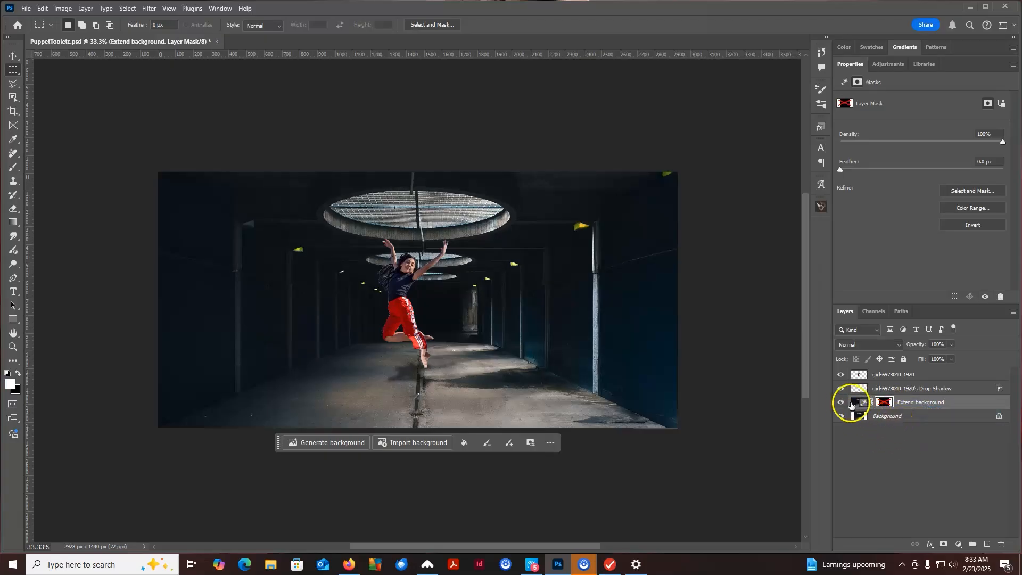
click(841, 403)
click(841, 402)
click(841, 402)
click(841, 403)
Step: Inspect the unmasked Extend background layer with the Background hidden, and restore the Background and the layer mask
click(840, 415)
click(840, 402)
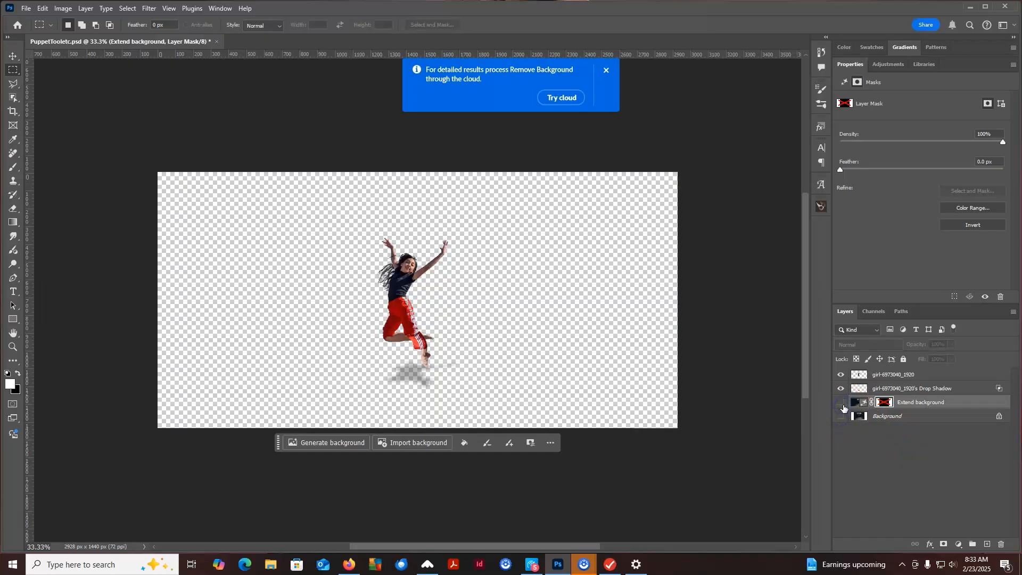
click(840, 402)
click(841, 402)
click(841, 403)
click(840, 416)
shift+click(884, 402)
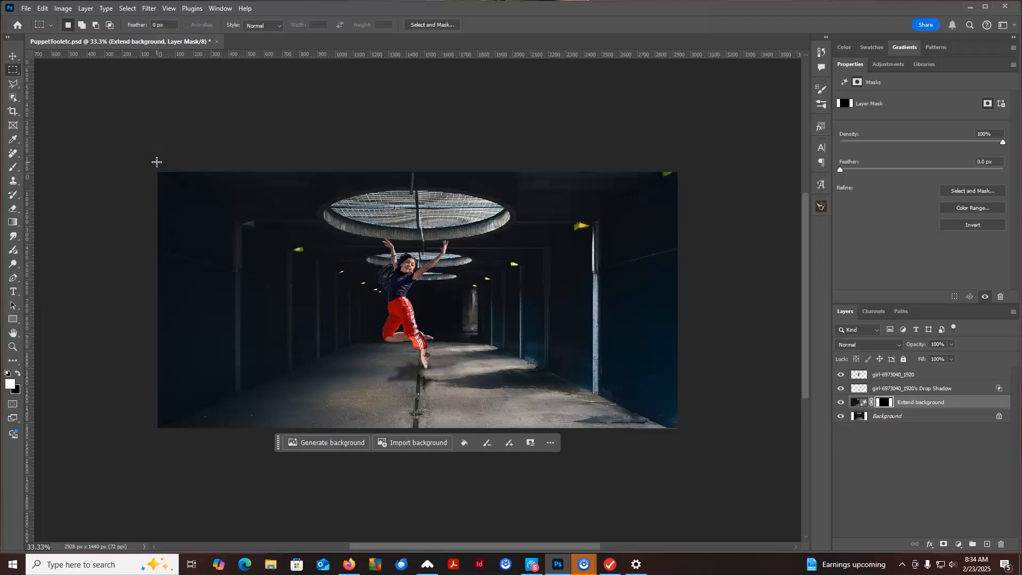
click(142, 99)
click(26, 8)
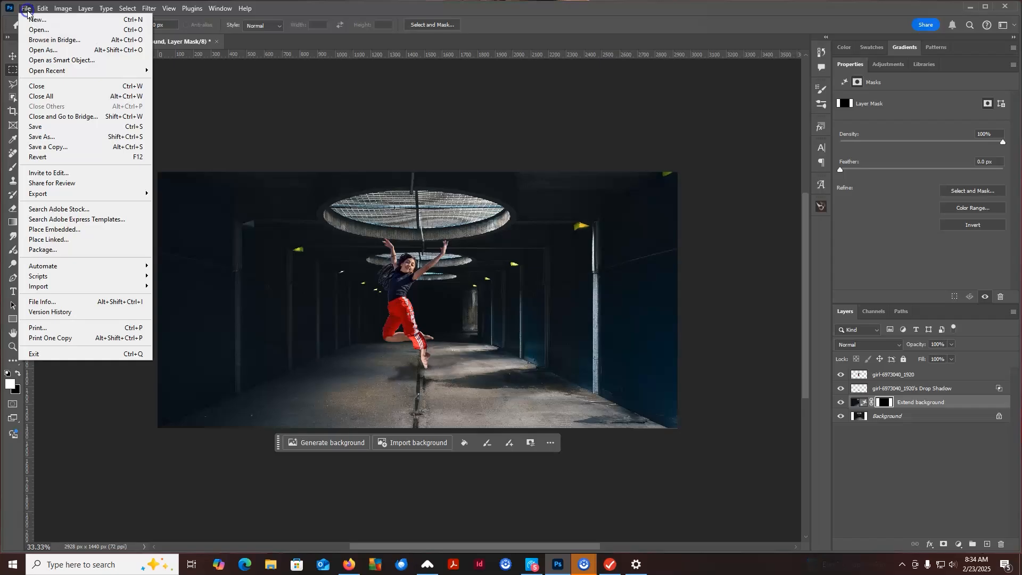
click(33, 21)
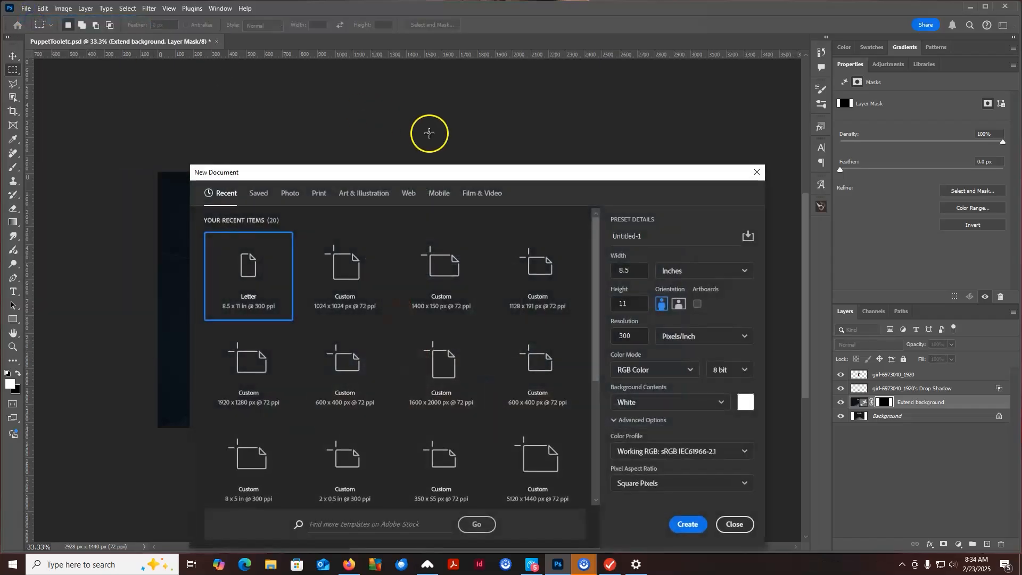
click(744, 535)
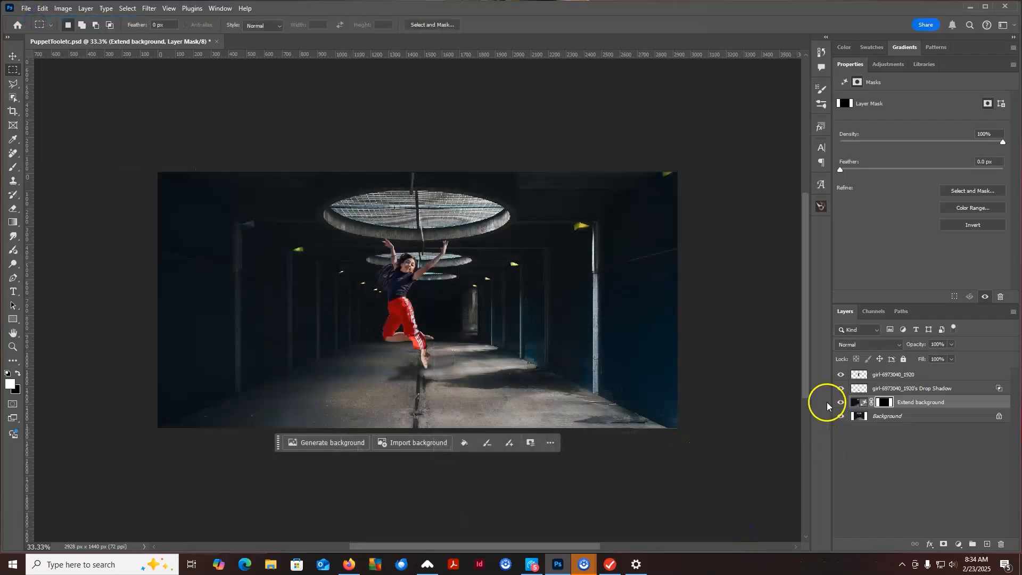
Step: Hide the girl, drop shadow, Extend background and Background layers, and add a new empty layer above them all
click(841, 374)
click(840, 391)
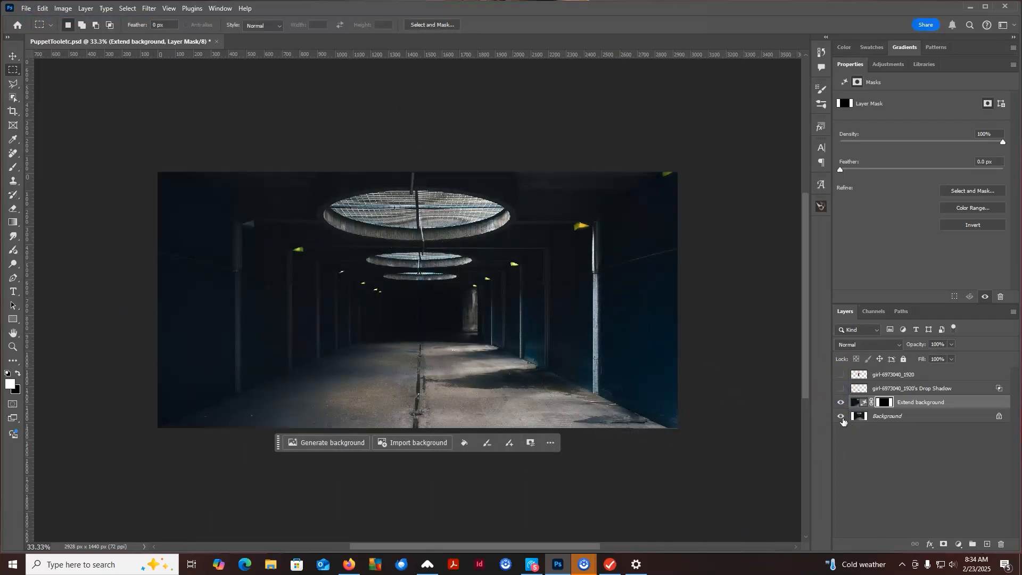
click(841, 402)
click(841, 416)
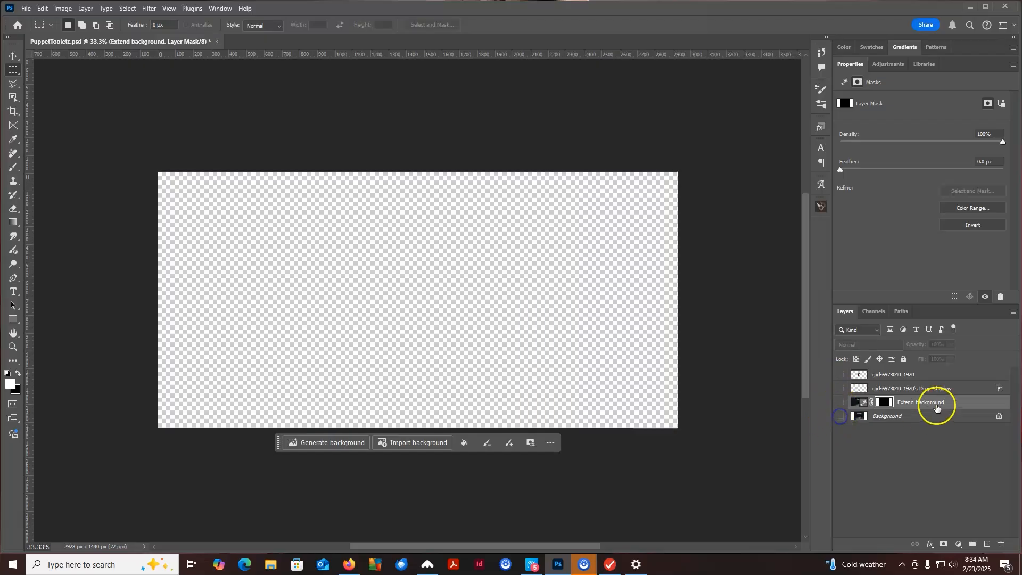
click(938, 374)
click(987, 544)
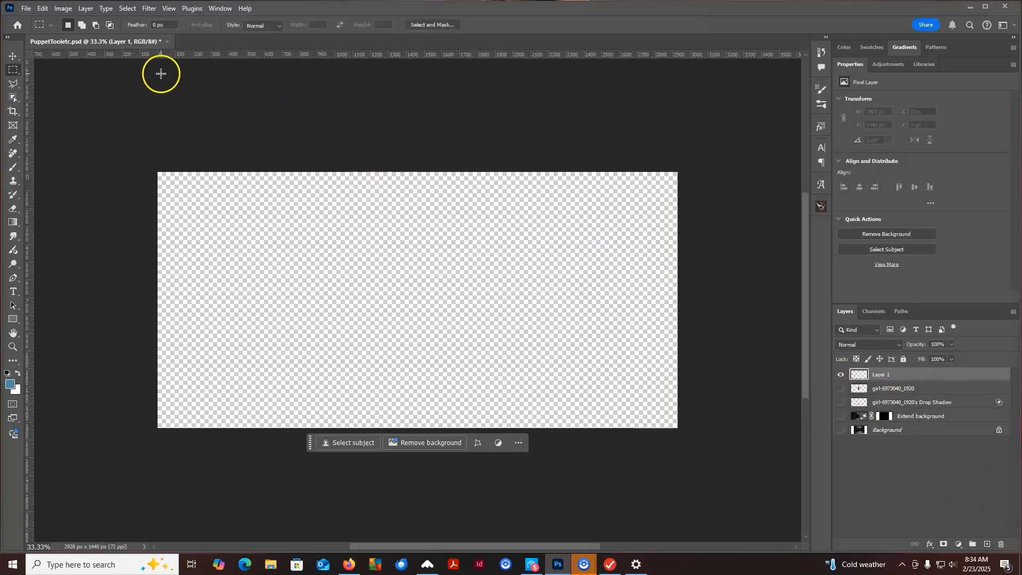
Step: Generate an image on its own layer from the prompt "Generate a futuristic dark cityscape from a rooftop"
click(43, 9)
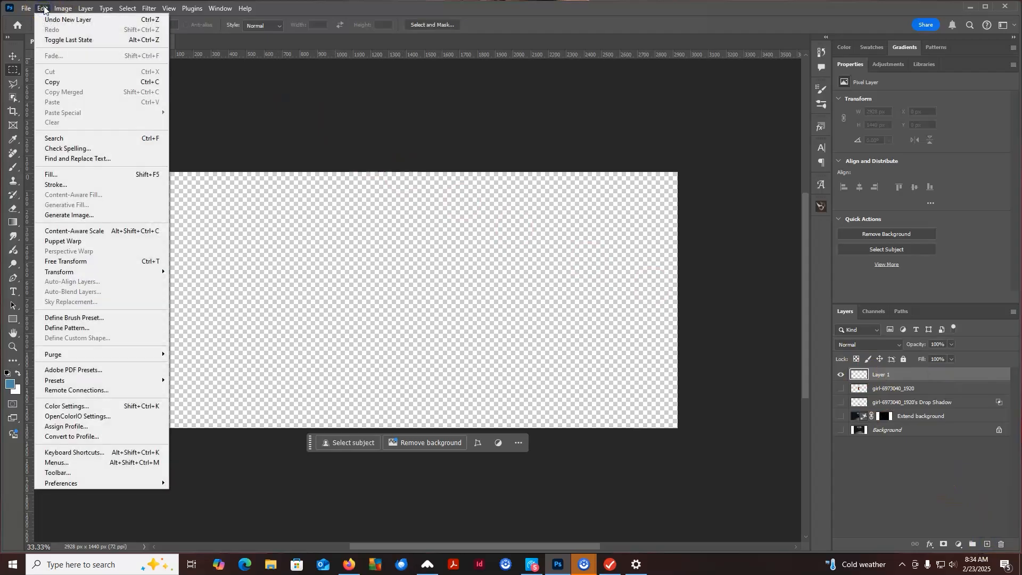
click(66, 216)
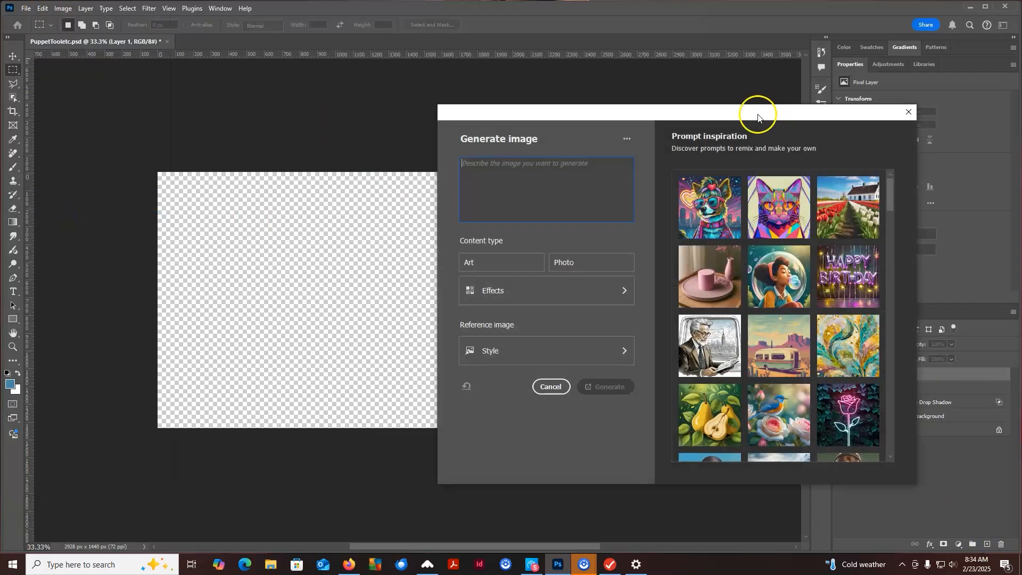
drag(758, 117, 692, 75)
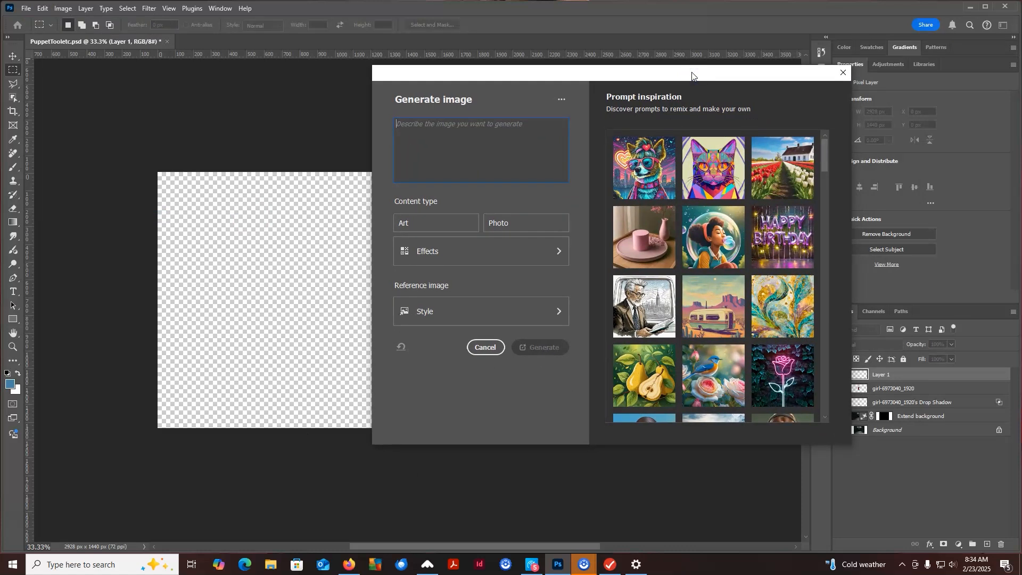
click(467, 132)
text(I)
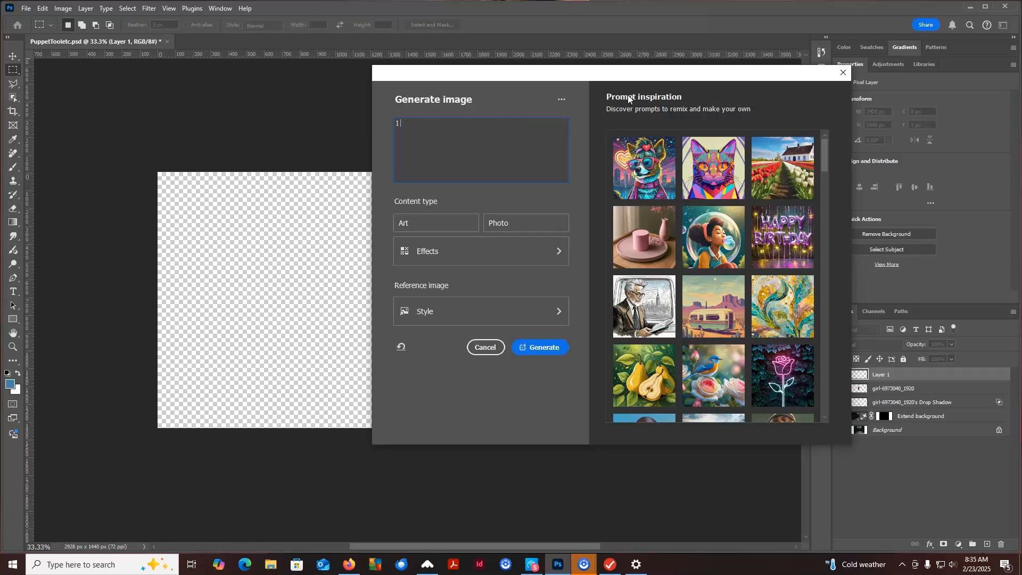
key(BackSpace)
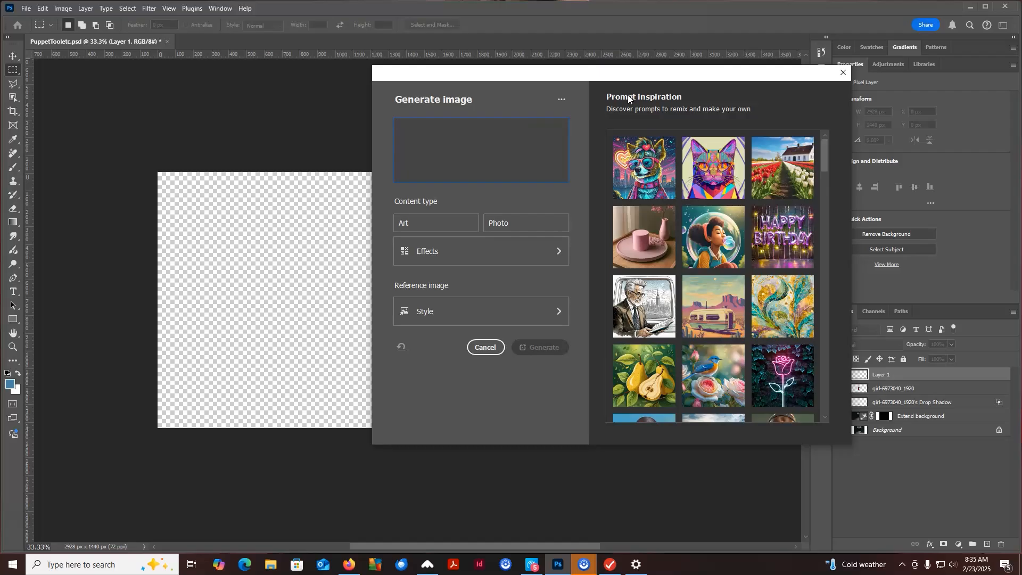
text(Generate a)
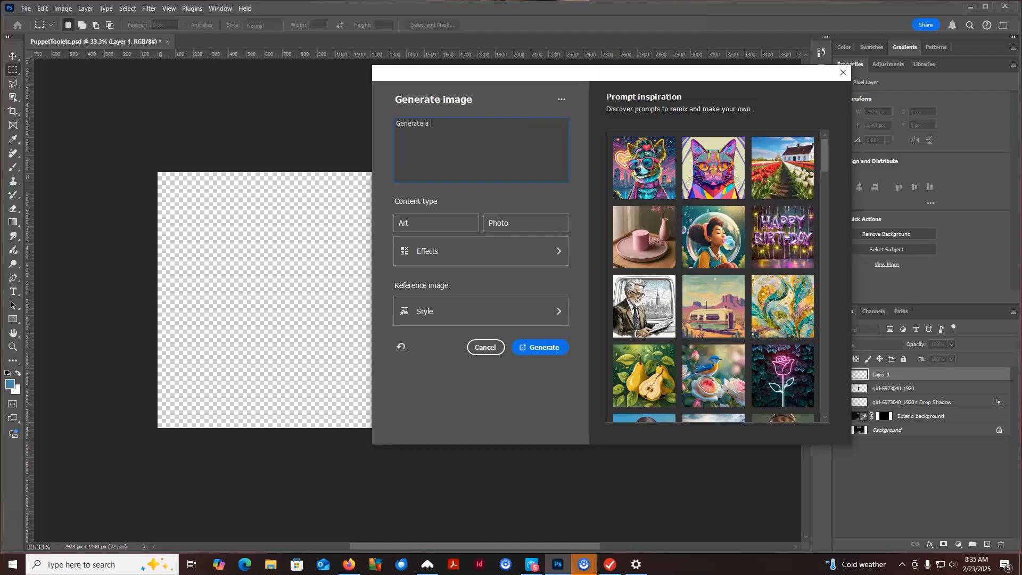
text( imag)
key(BackSpace)
key(BackSpace)
key(BackSpace)
key(BackSpace)
text(fu)
text(turist)
text(ic da)
text(rk cit)
text(yscape)
text(with)
key(BackSpace)
key(BackSpace)
key(BackSpace)
key(BackSpace)
text(from a rooftop)
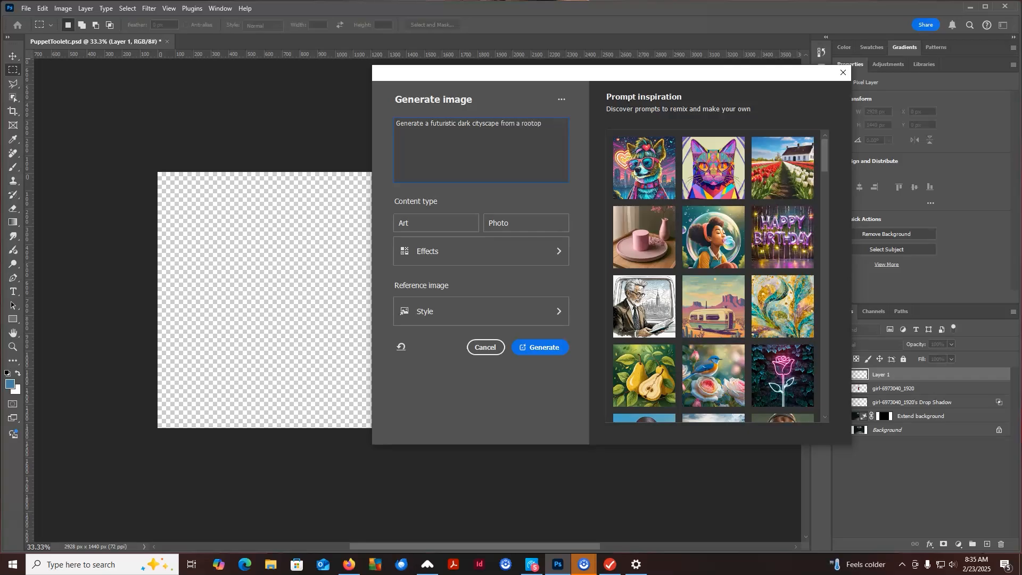
key(BackSpace)
key(BackSpace)
key(BackSpace)
text(ftop)
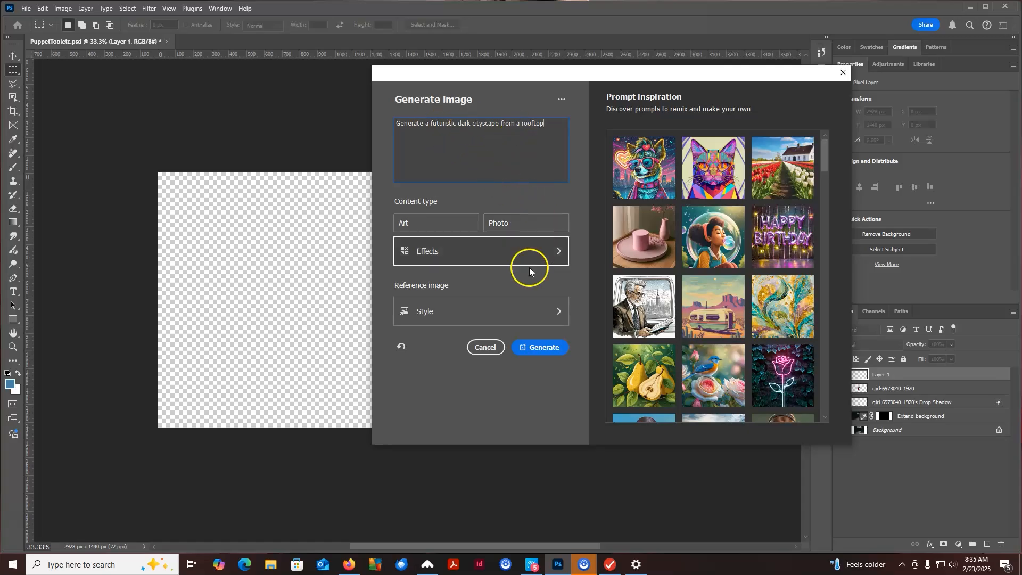
click(555, 346)
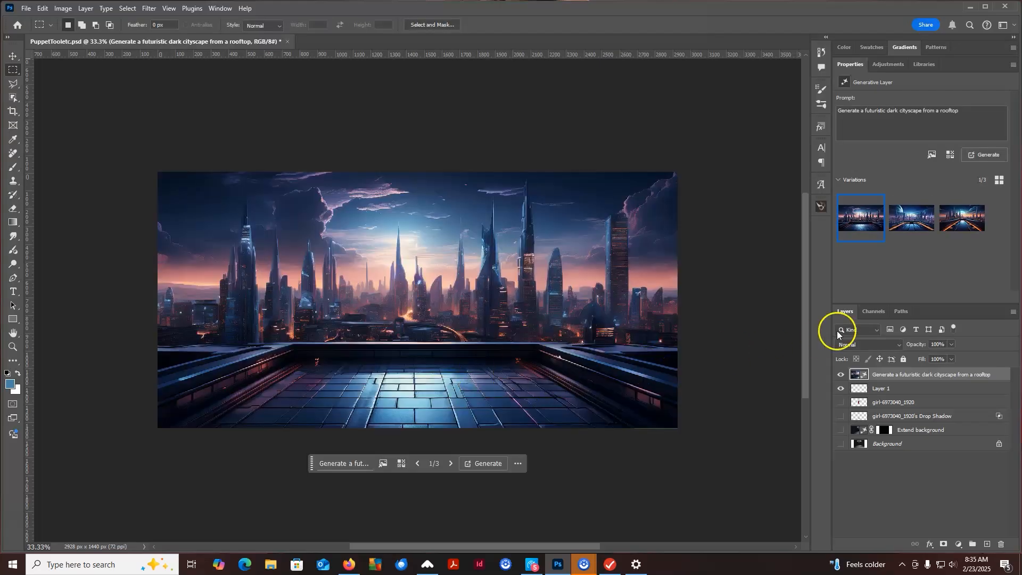
Step: Show the girl and drop shadow layers and place the generated cityscape layer directly beneath them
click(840, 402)
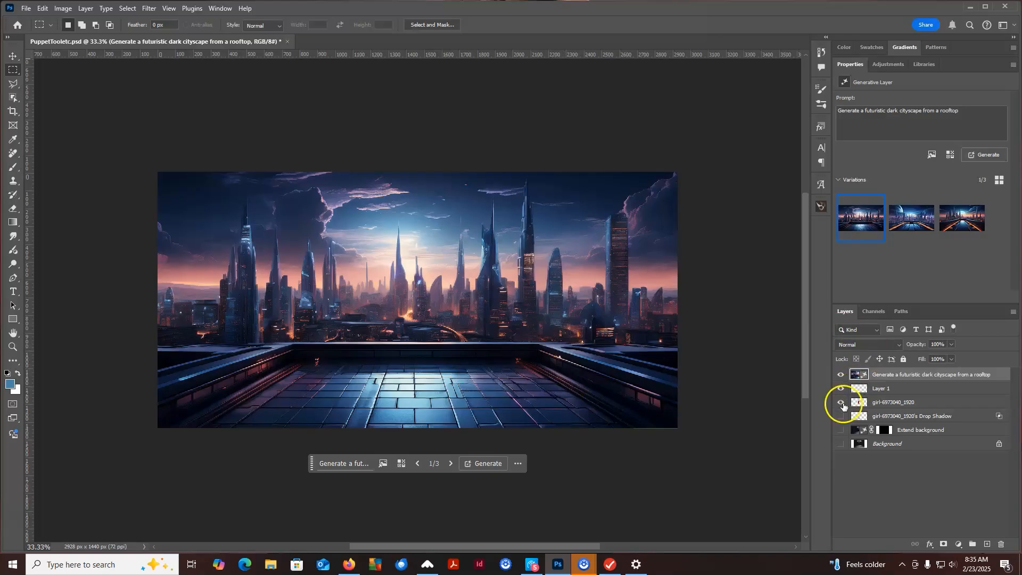
drag(922, 370, 917, 417)
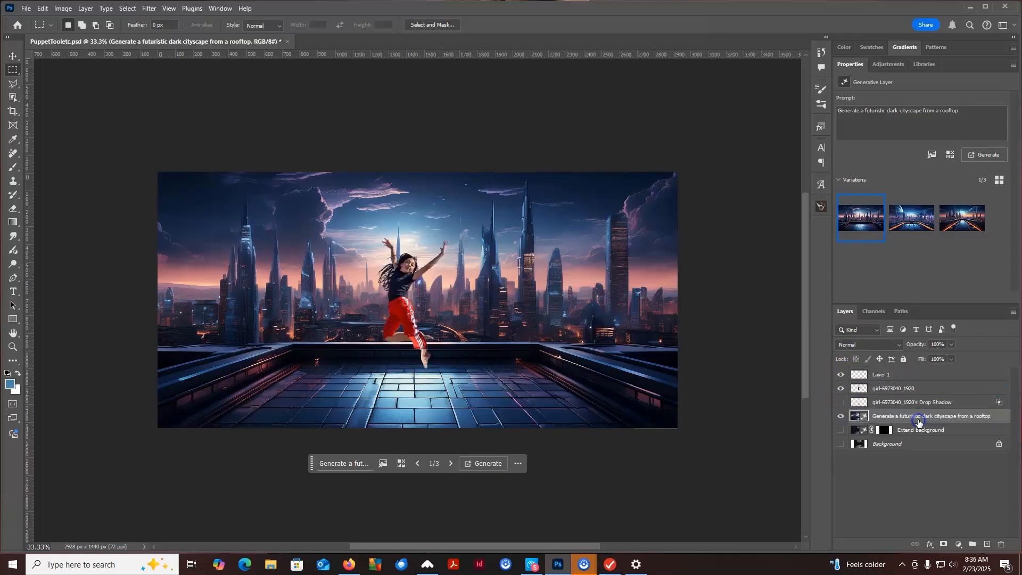
click(840, 402)
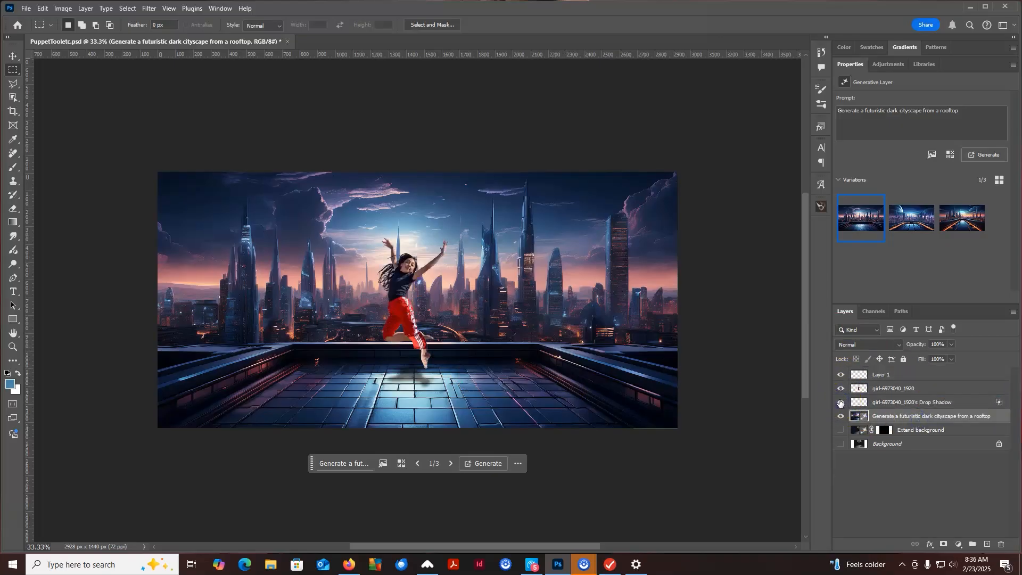
Step: Preview the second and third cityscape variations behind the girl, and switch back to the first
click(913, 224)
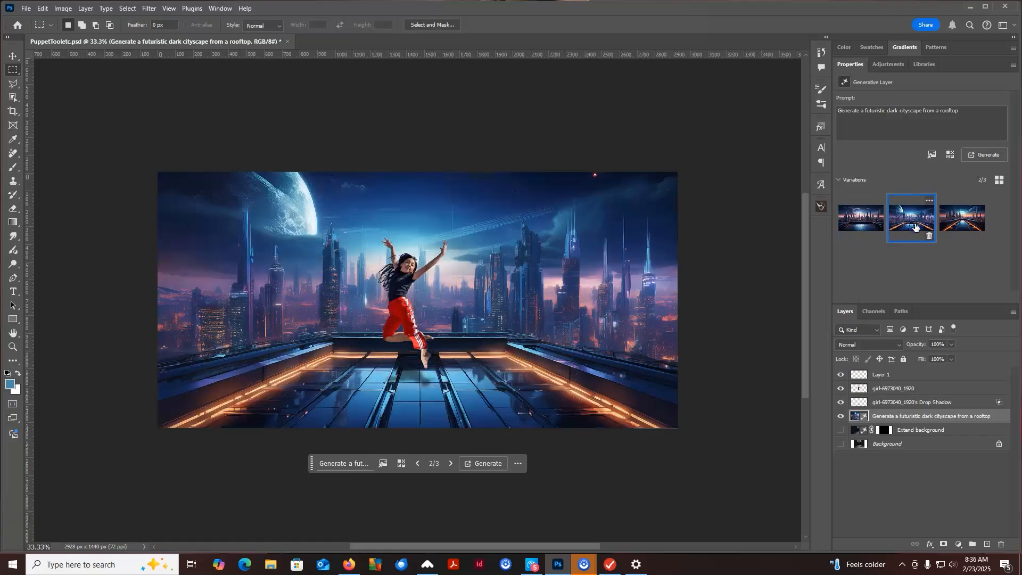
click(965, 223)
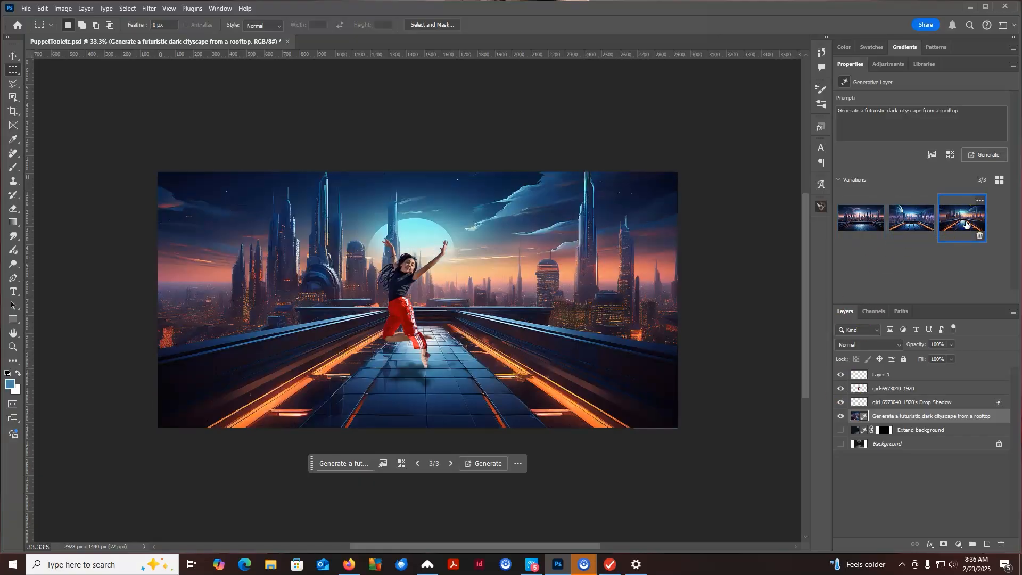
click(869, 223)
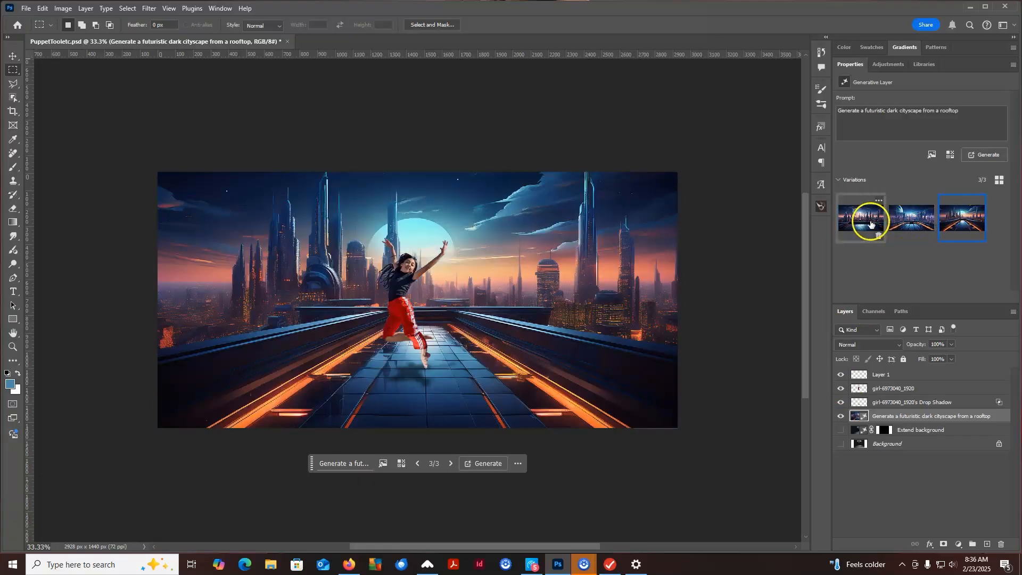